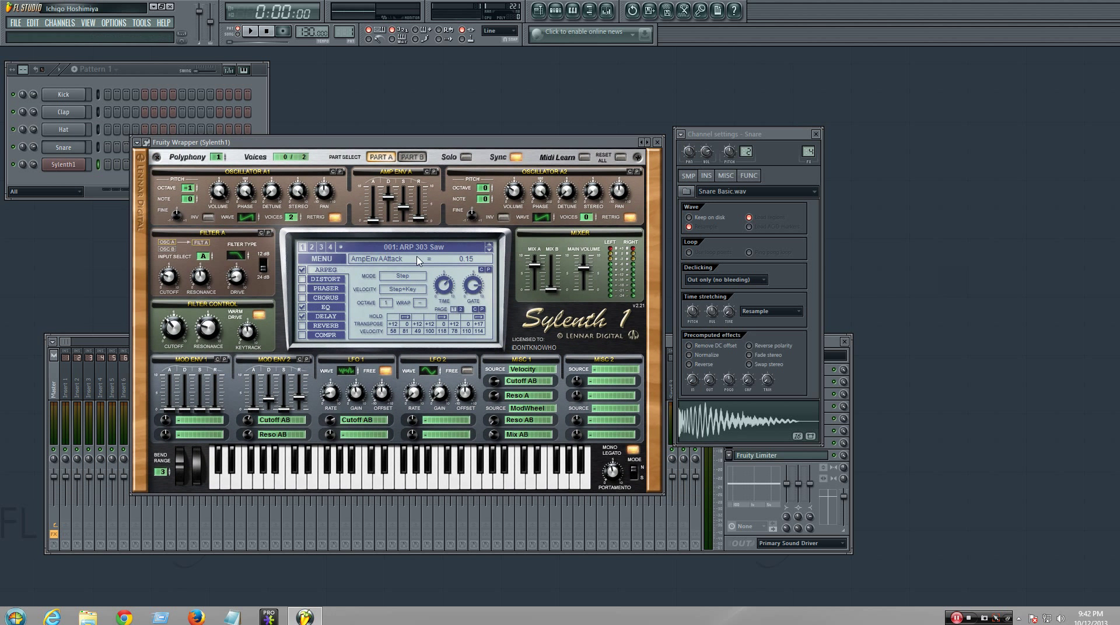
Load a blank Init preset in Sylenth1.
left_click(302, 270)
left_click(327, 259)
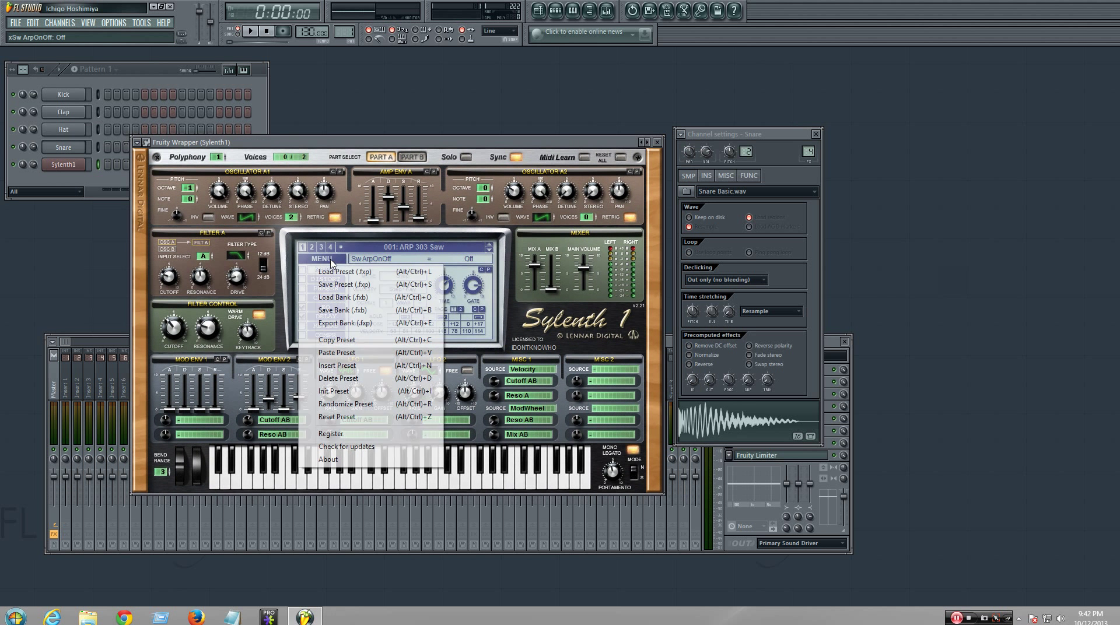
left_click(371, 367)
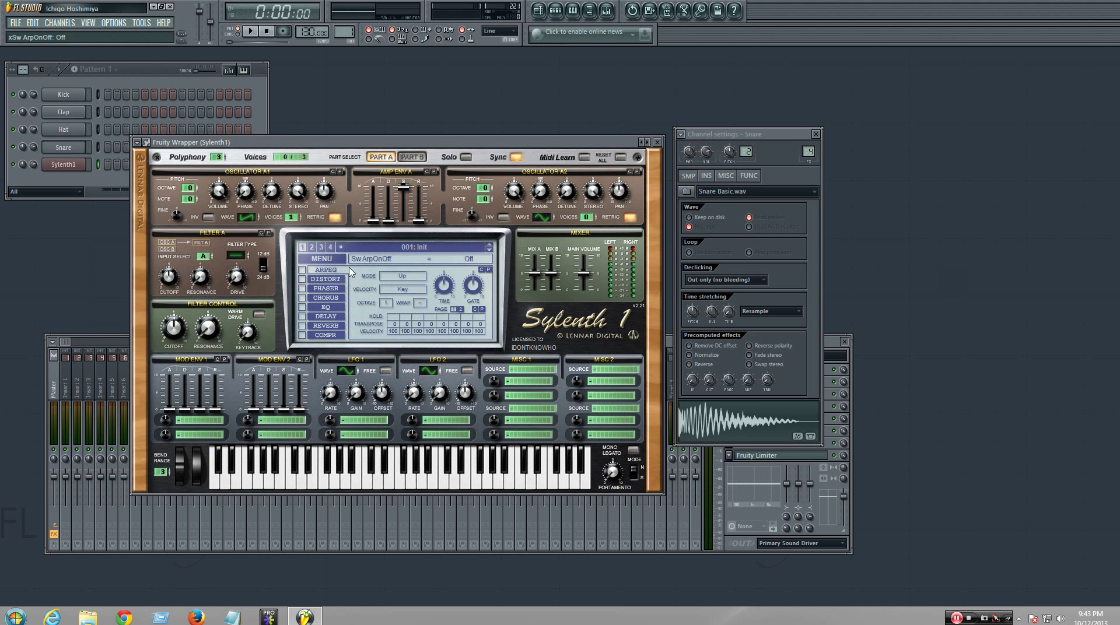
Rearrange the Sylenth1 and Snare channel settings windows so that they sit apart without overlapping.
left_click_drag(340, 143, 396, 130)
left_click_drag(725, 134, 890, 138)
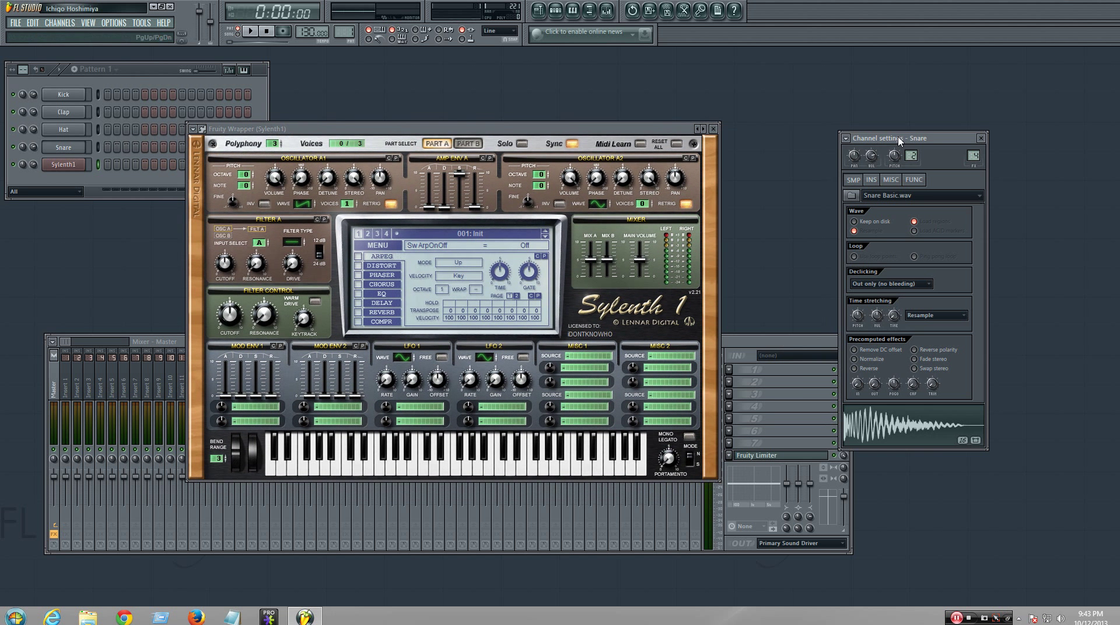
mouse_move(574, 136)
left_mouse_down()
mouse_move(606, 129)
mouse_move(574, 127)
left_mouse_up()
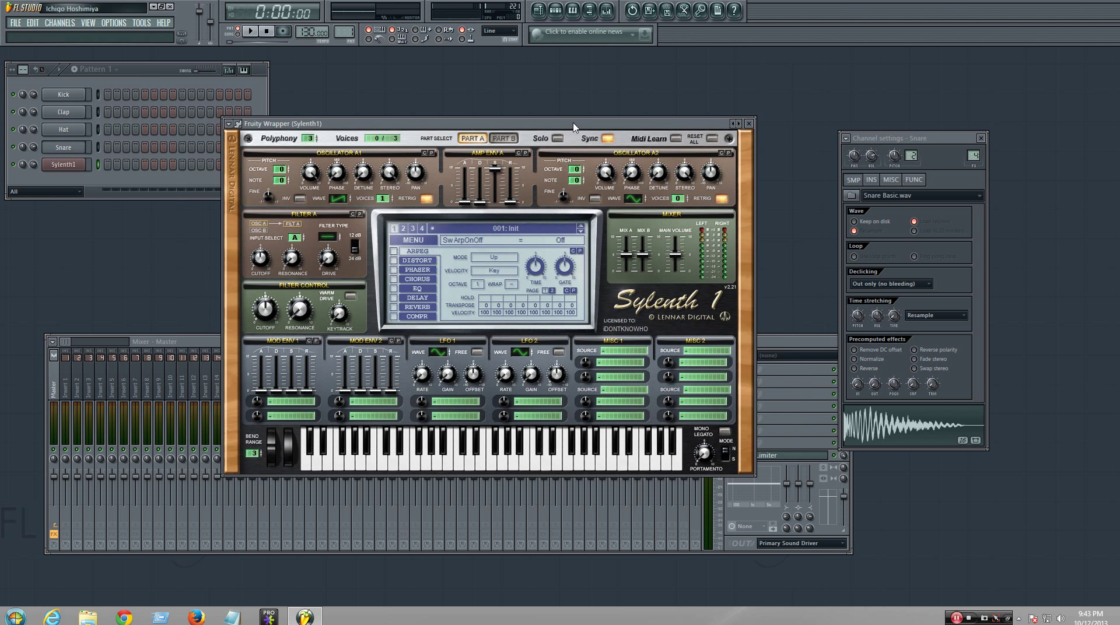
left_click_drag(390, 124, 435, 132)
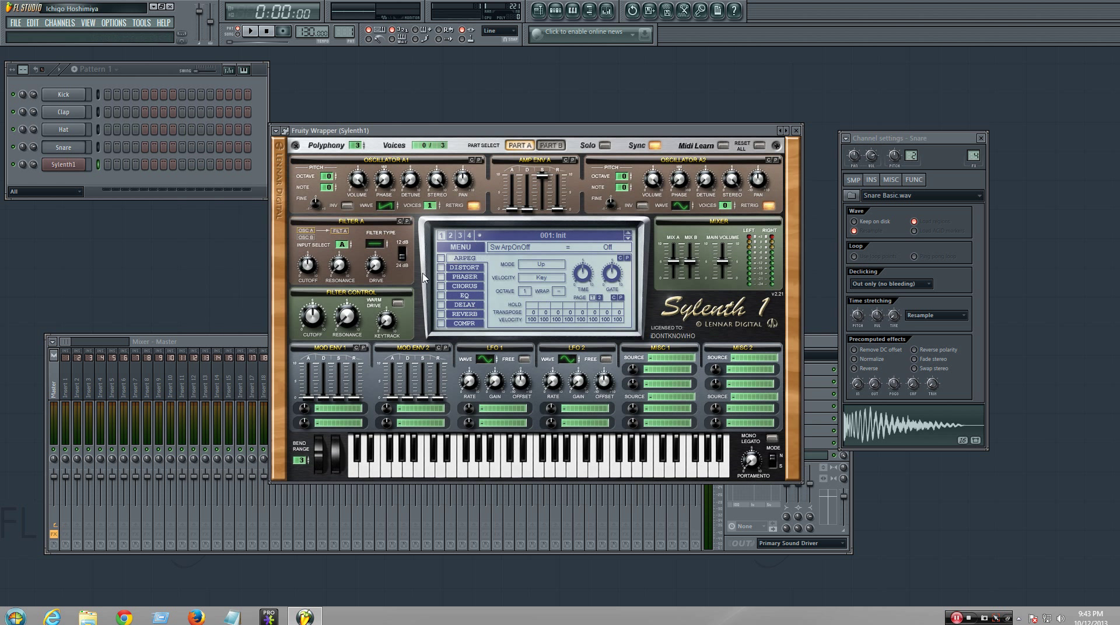
Audition a few notes and set oscillator A1 to 8 voices.
key("x")
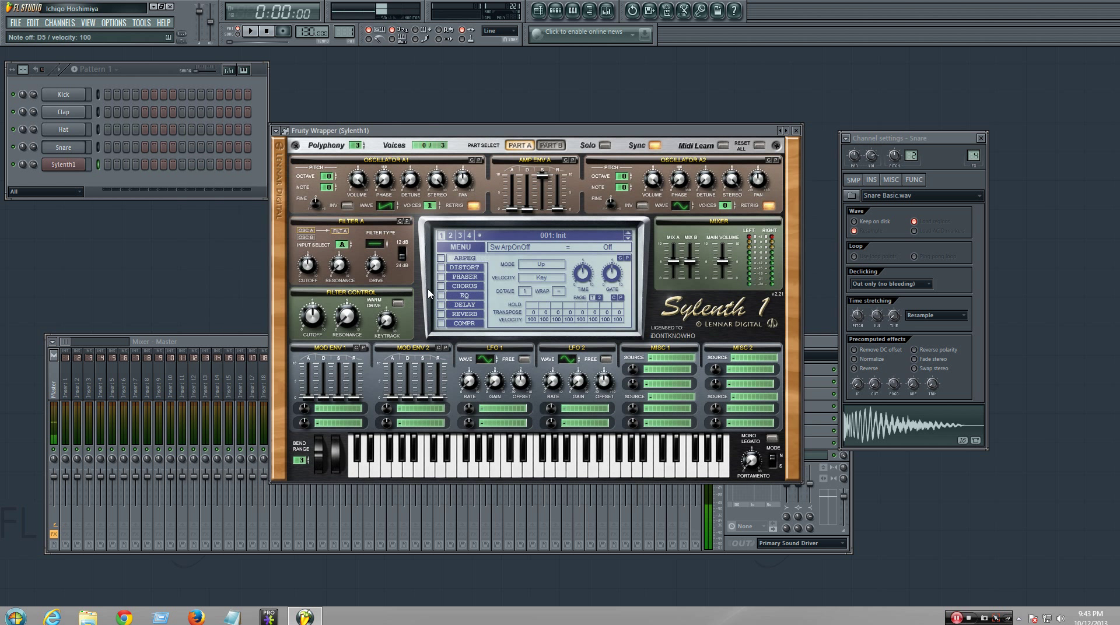
key("x")
key("v")
key("c")
left_click_drag(428, 210, 434, 194)
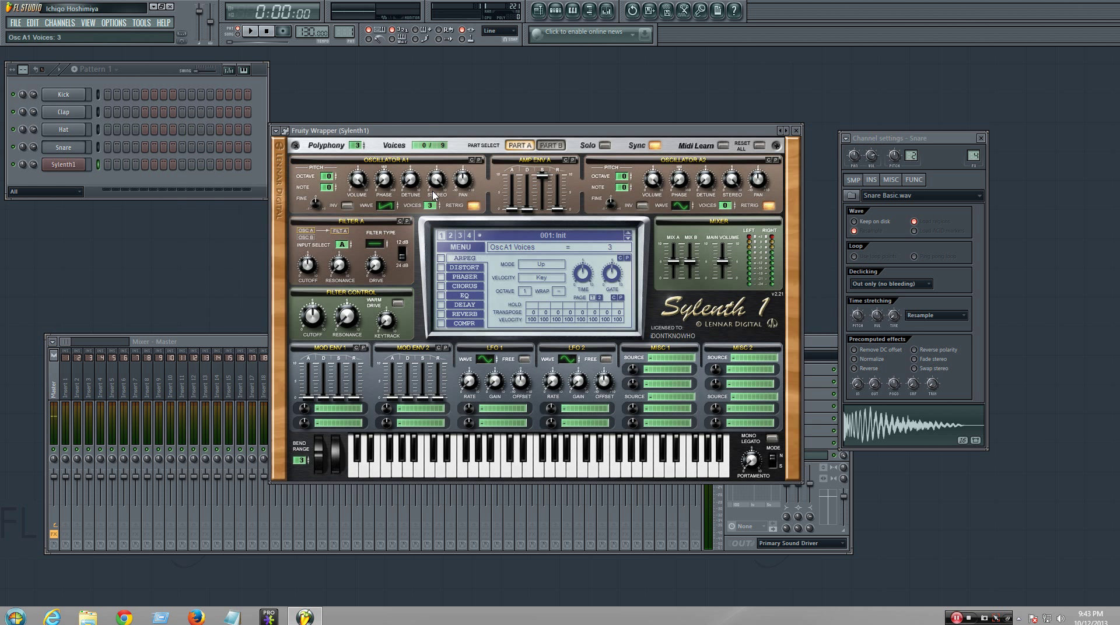
key("x")
key("c")
key("v")
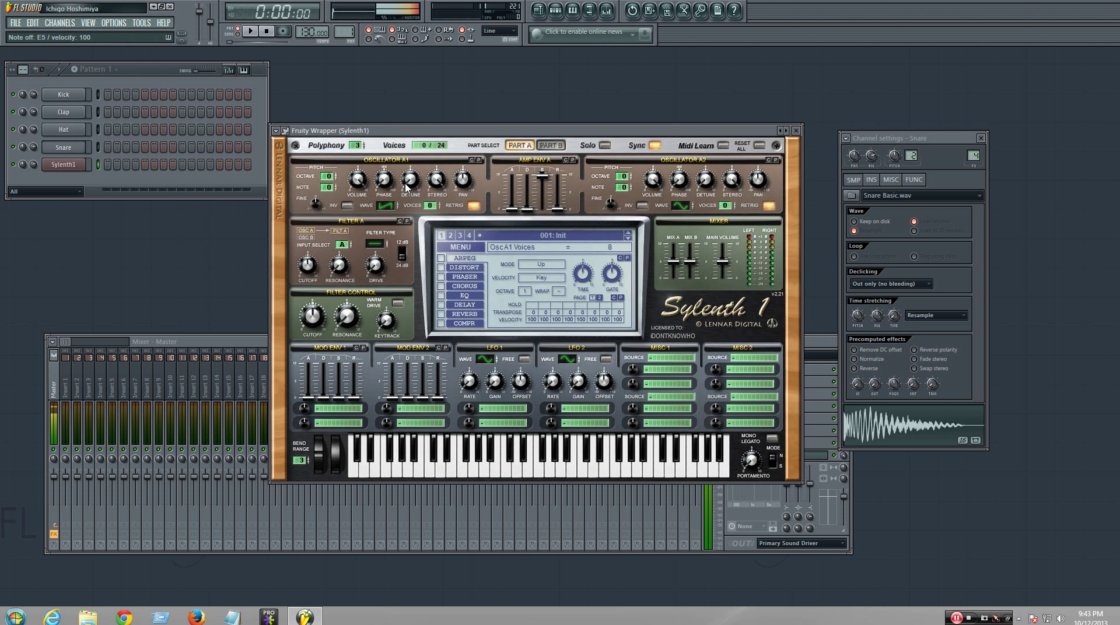
Set oscillator A1's detune to 6.00 while auditioning the sound.
key("x")
left_click_drag(410, 179, 421, 157)
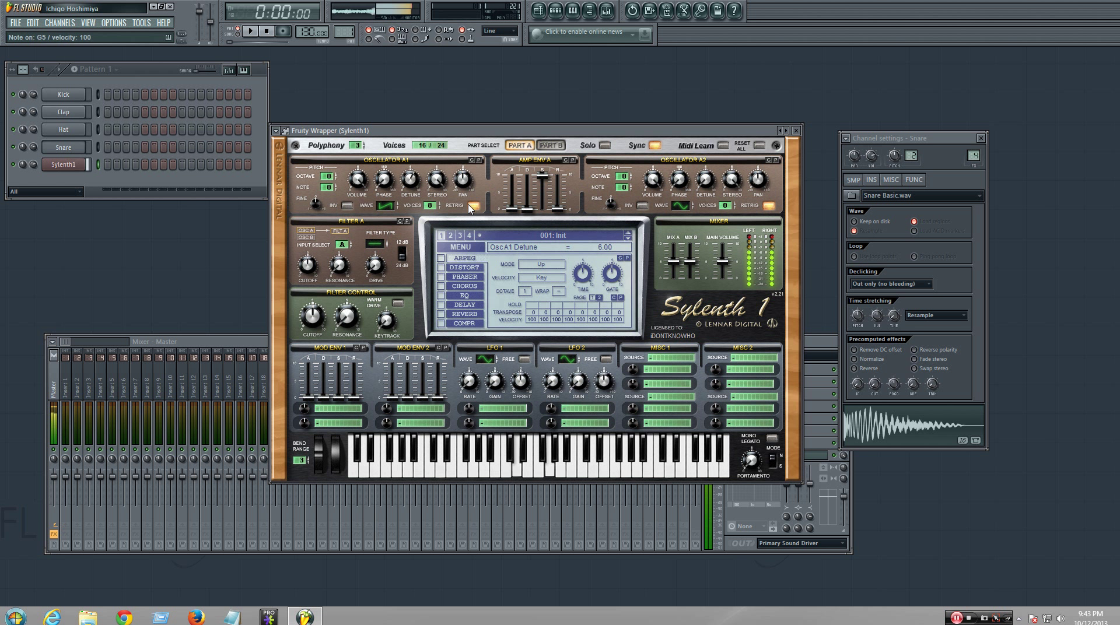
key("v")
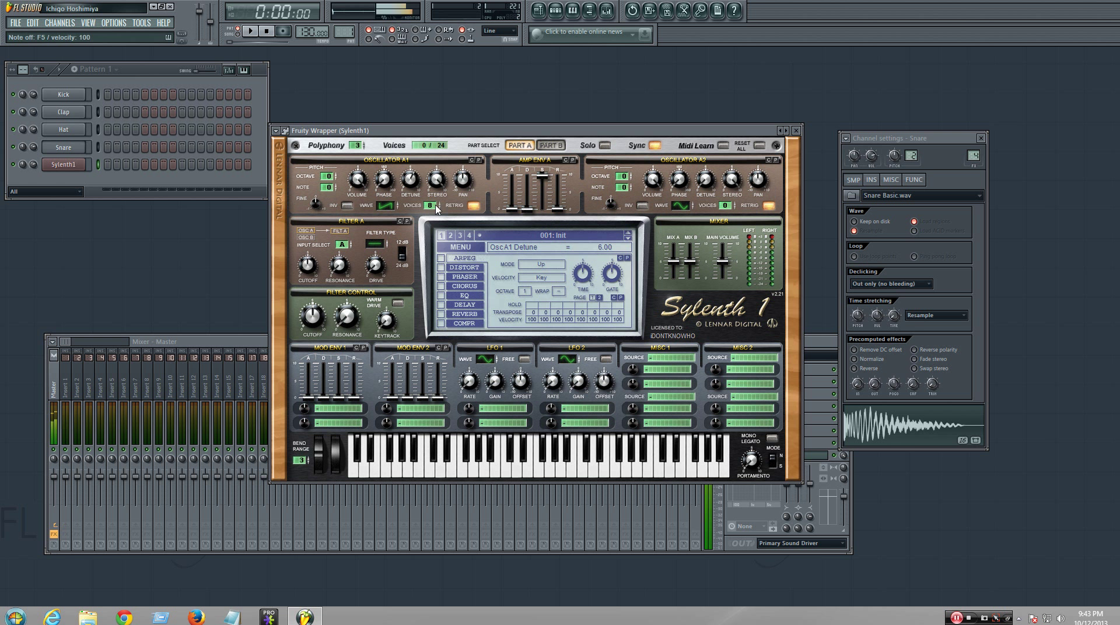
Open the piano roll for the Sylenth1 channel and choose the minor chord stamp.
right_click(58, 166)
left_click(94, 164)
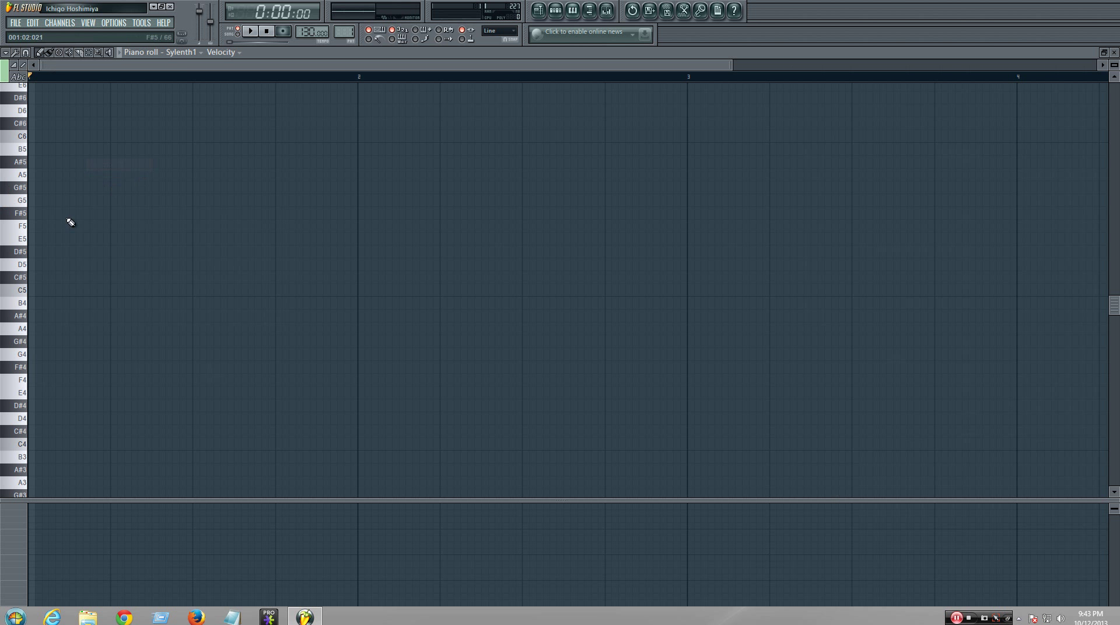
right_click(41, 53)
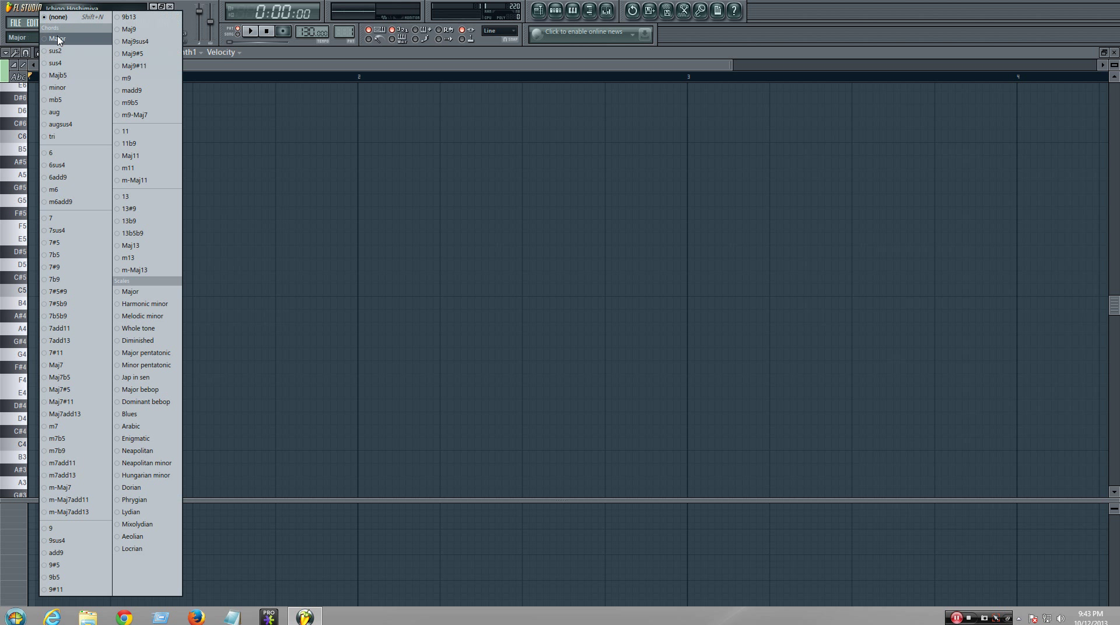
left_click(59, 40)
left_click(43, 65)
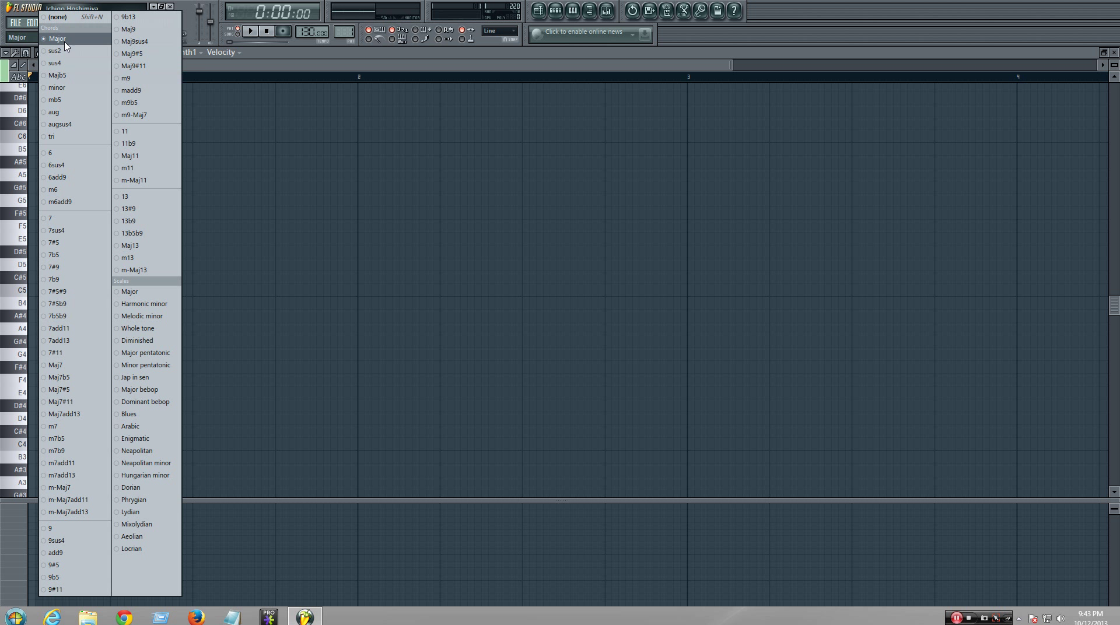
left_click(85, 91)
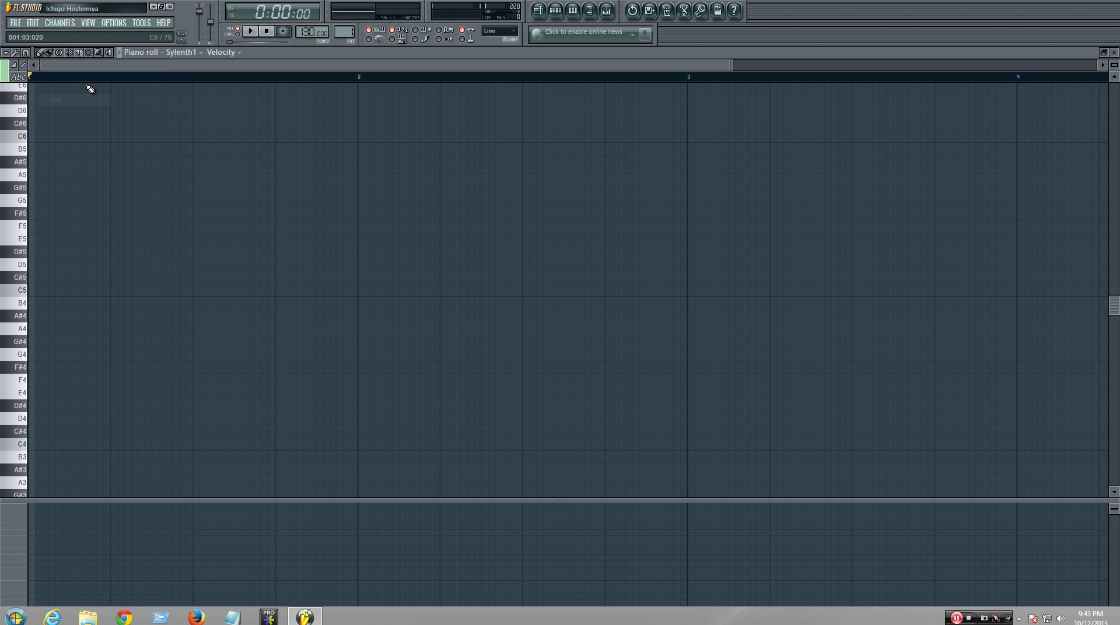
left_click(49, 56)
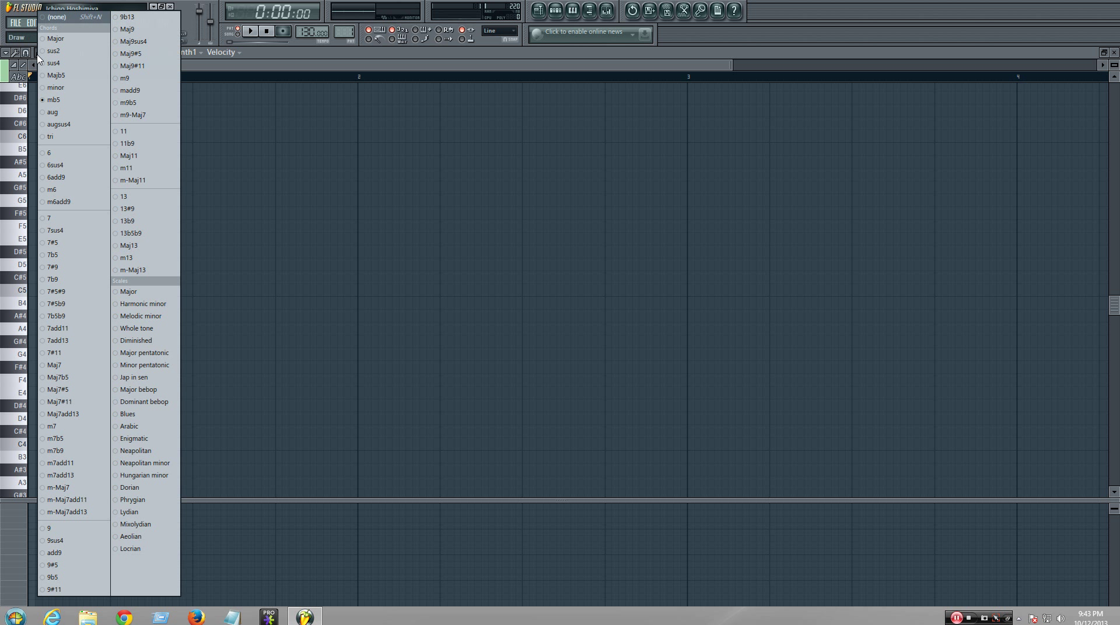
left_click(58, 88)
Place a minor chord on C5 at the start of bar 1 and stretch it to the end of bar 4.
left_click(50, 291)
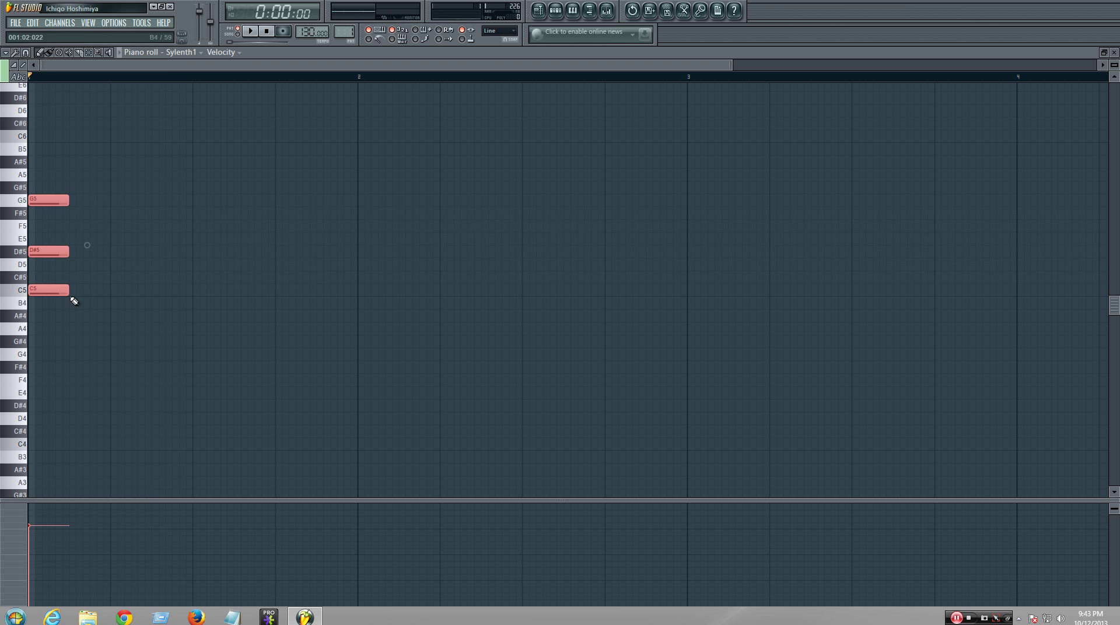
left_click_drag(67, 292, 970, 303)
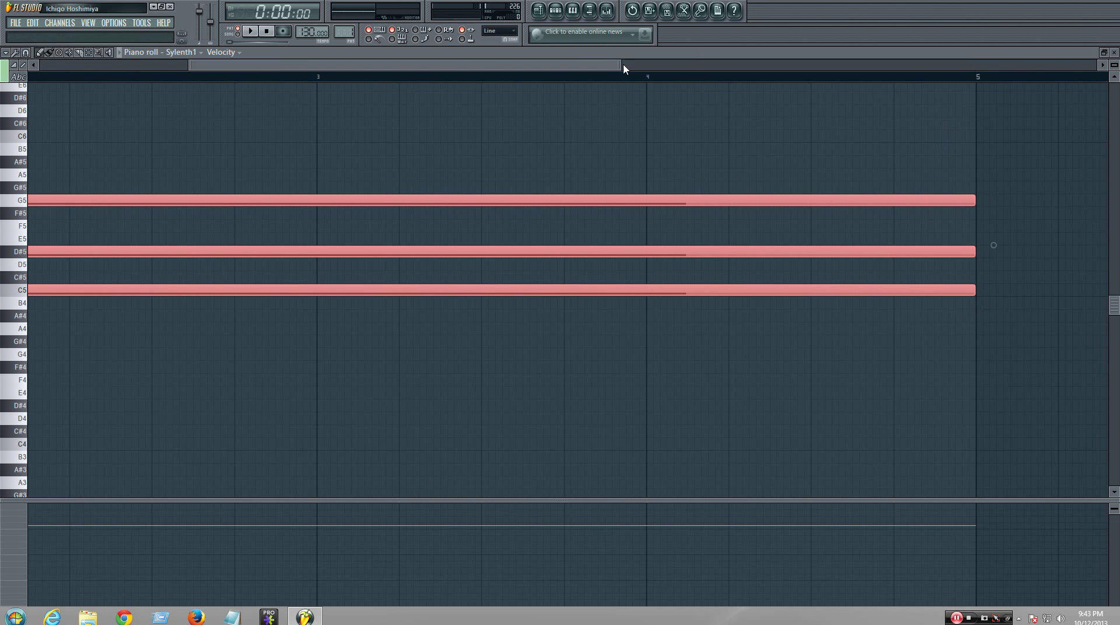
left_click_drag(621, 66, 935, 125)
Play back the four-bar chord and close the piano roll.
key("space")
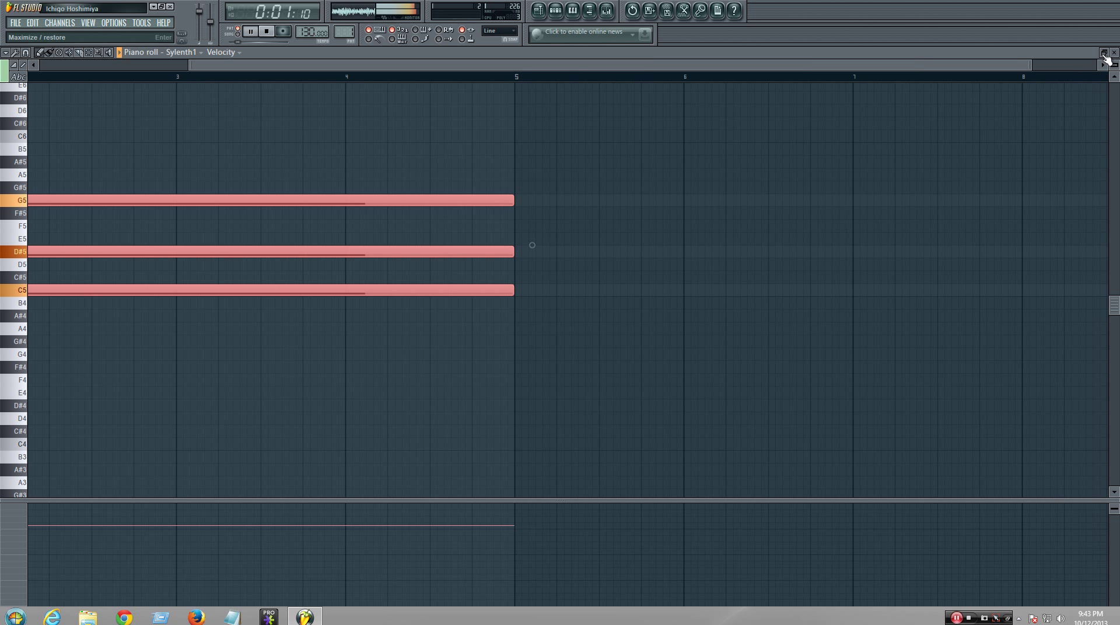
left_click_drag(815, 67, 700, 82)
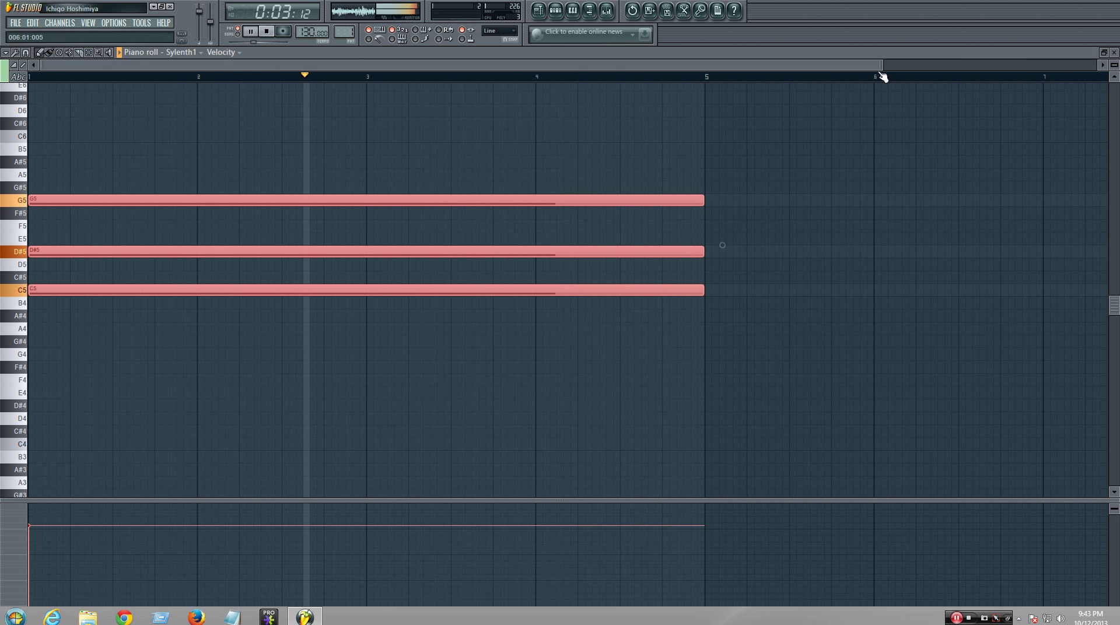
key("space")
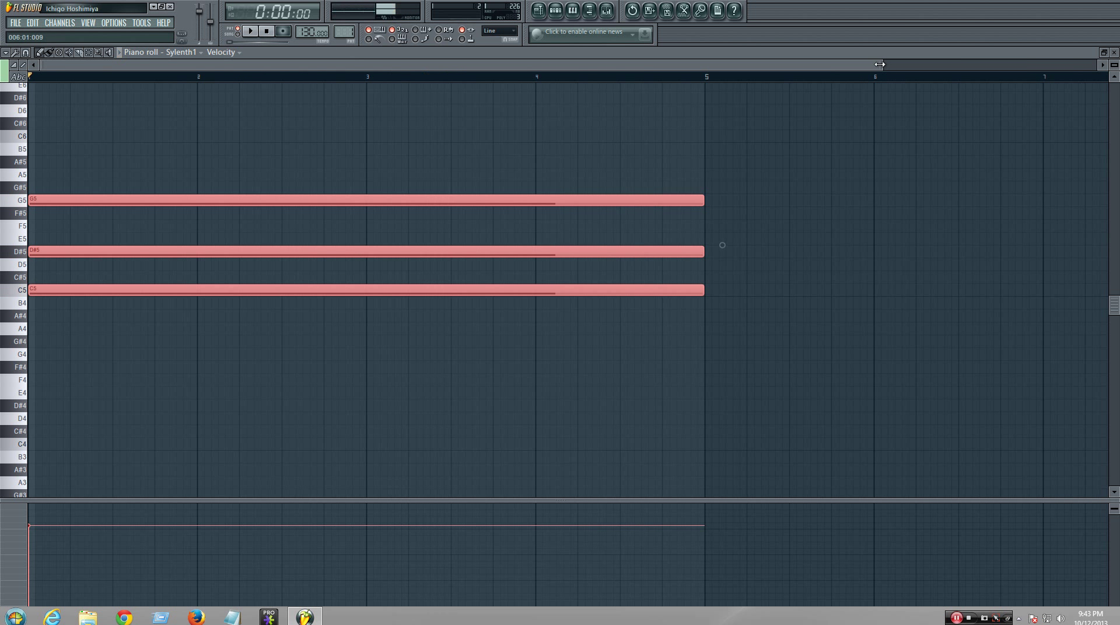
left_click_drag(879, 59, 910, 64)
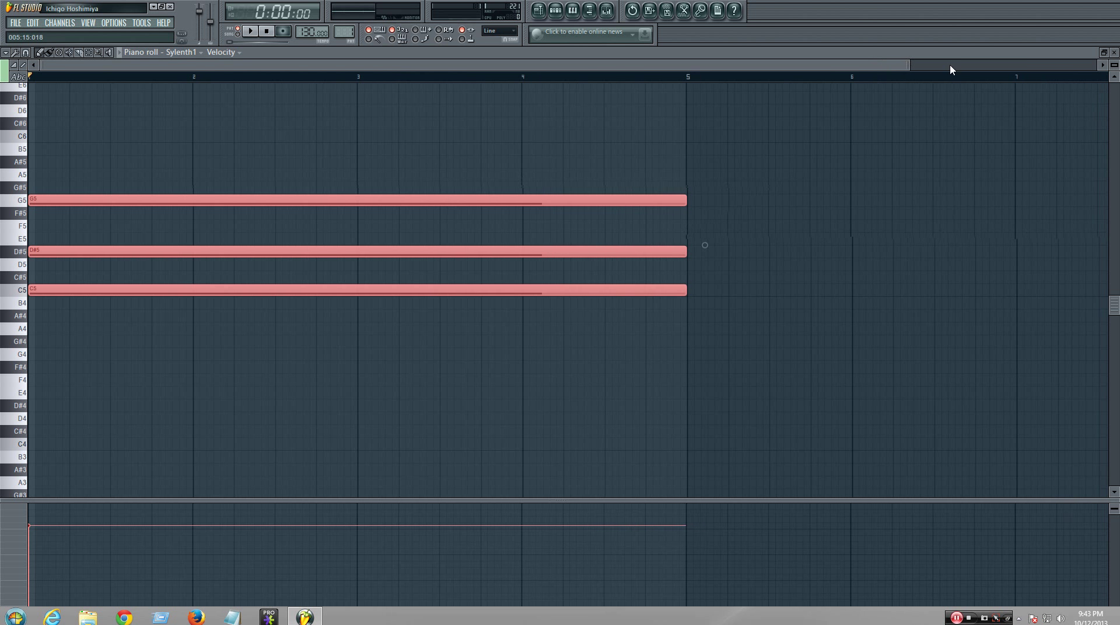
left_click(1113, 53)
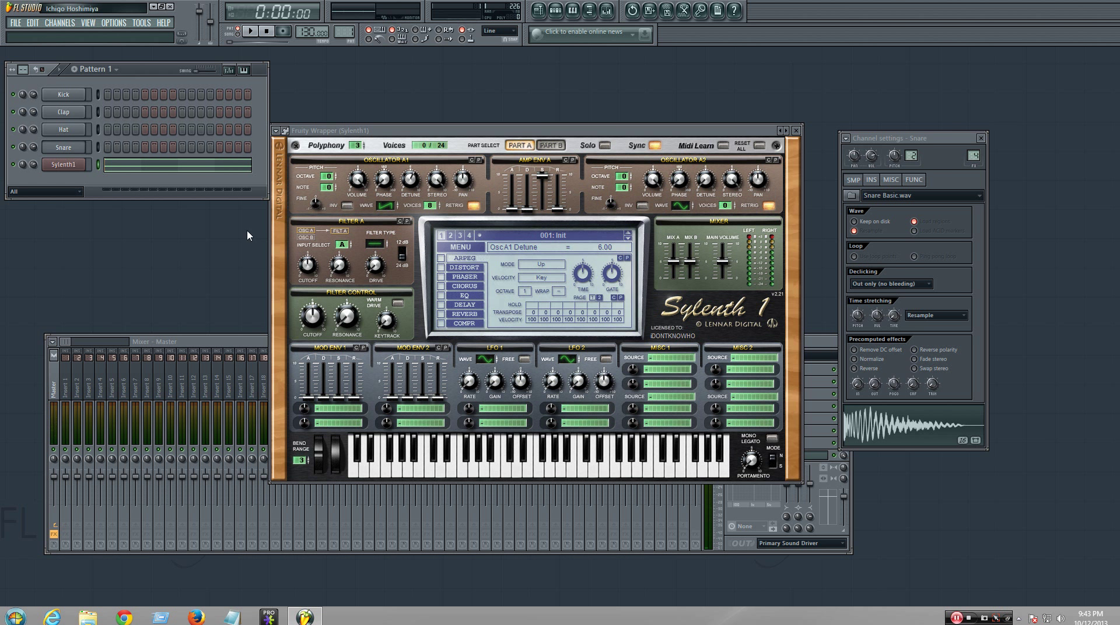
Browse Sylenth1's parameters and locate PitchBend in the list.
left_click(286, 132)
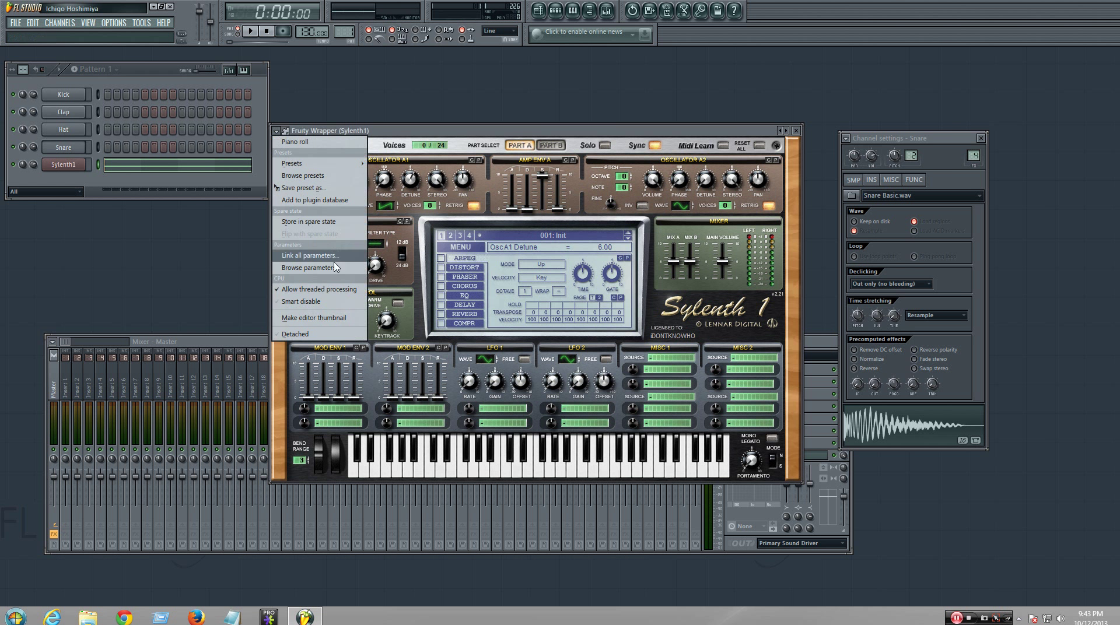
left_click(291, 267)
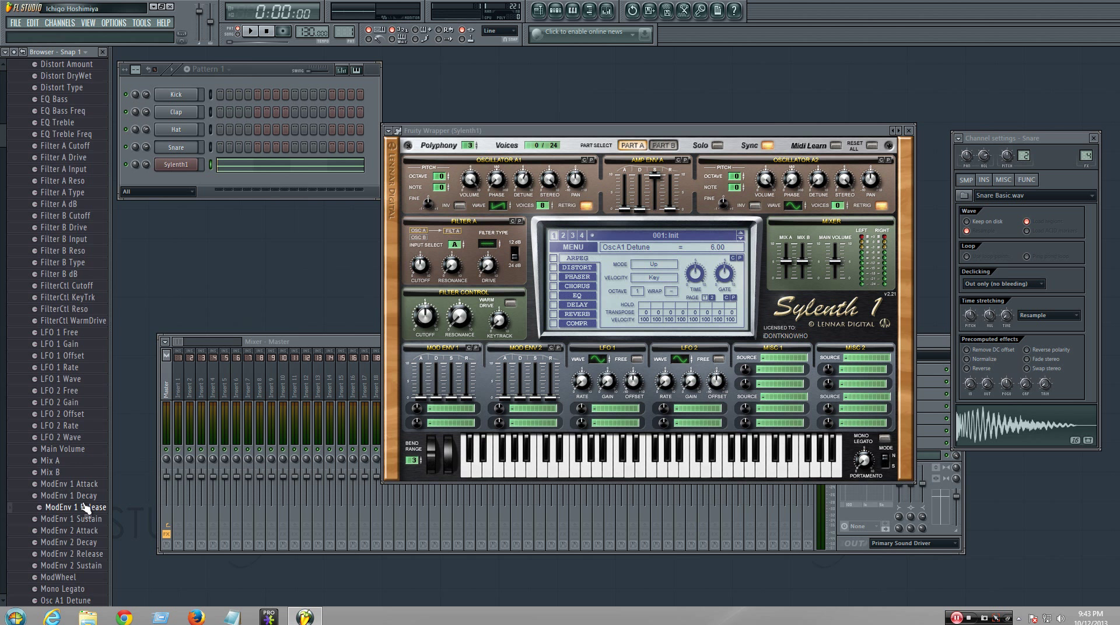
scroll(82, 512, "down", 3)
left_click(389, 131)
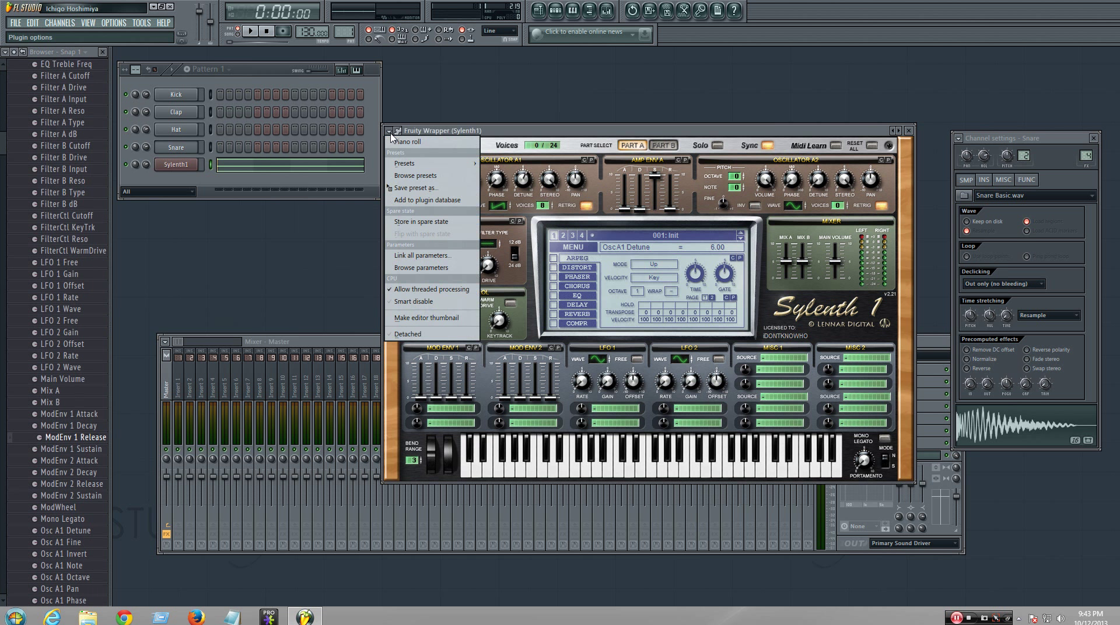
left_click(425, 270)
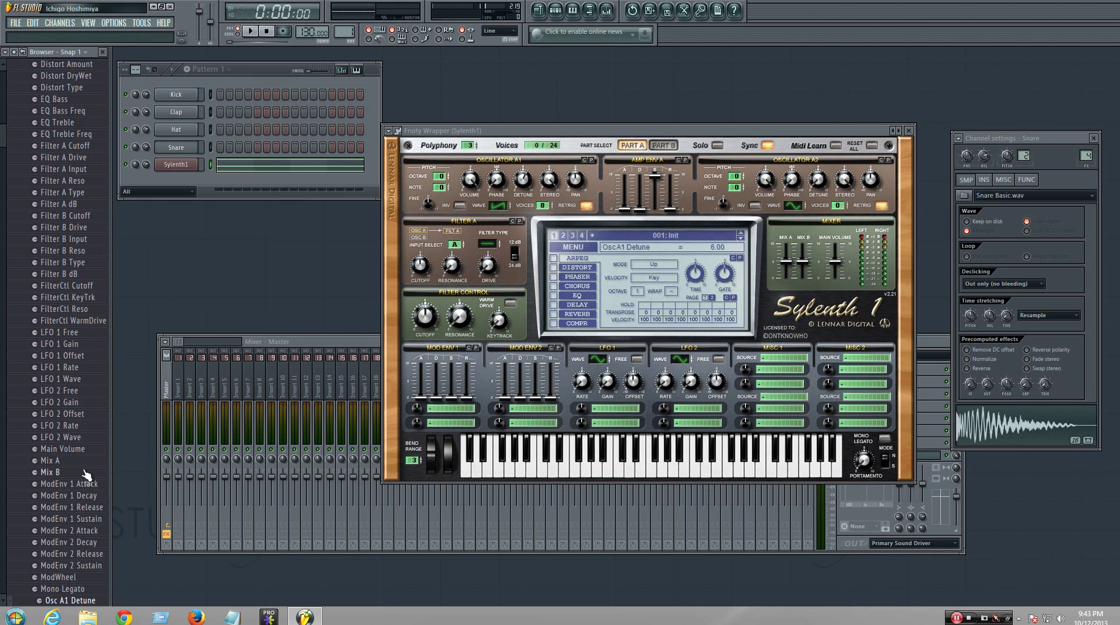
scroll(94, 461, "down", 20)
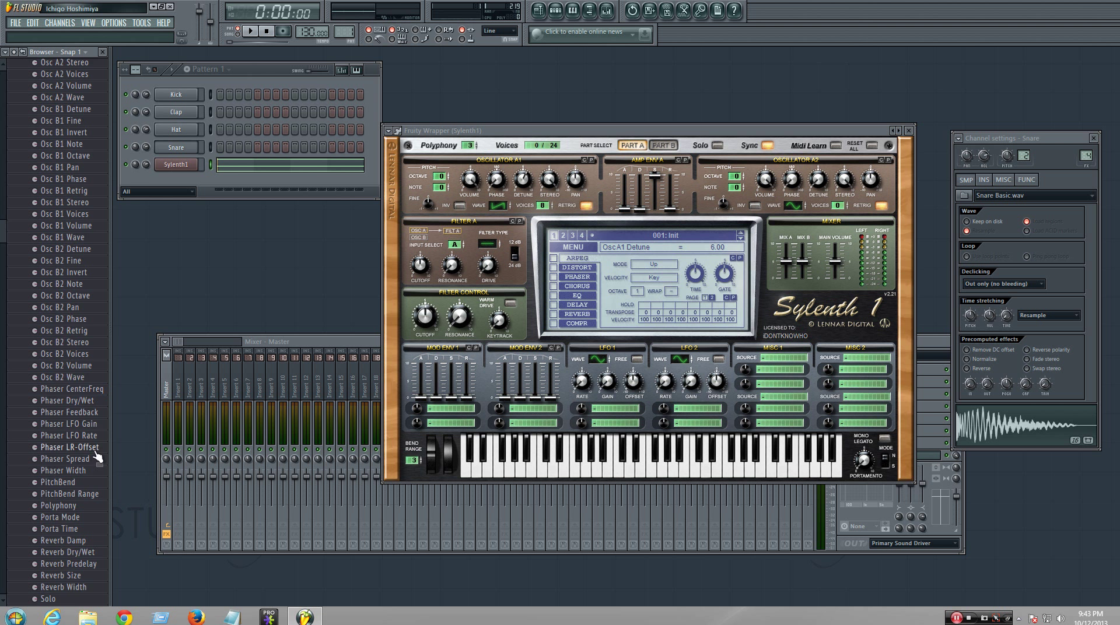
scroll(97, 456, "down", 3)
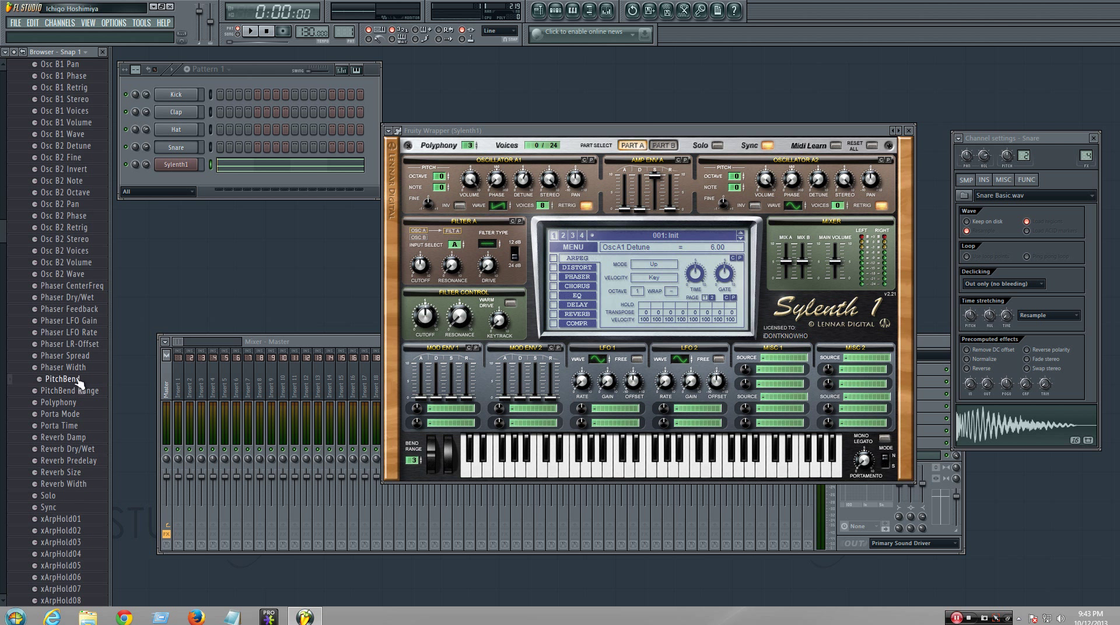
Open the playlist, place Pattern 1 at the start of Track 1 and select the time range of bars 1 to 4.
left_click(98, 24)
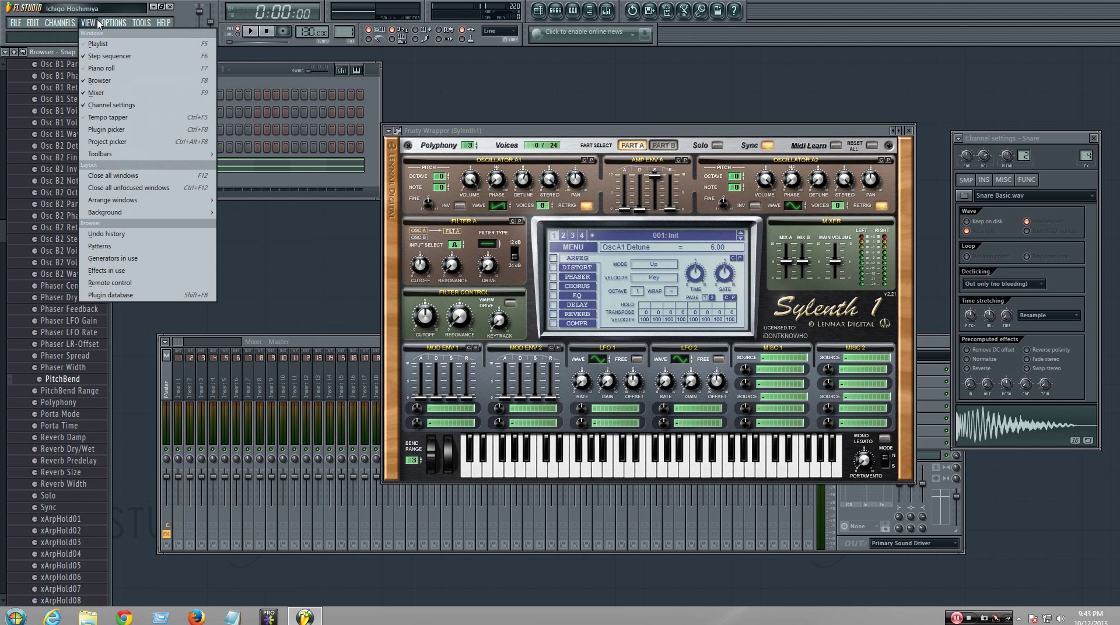
left_click(98, 44)
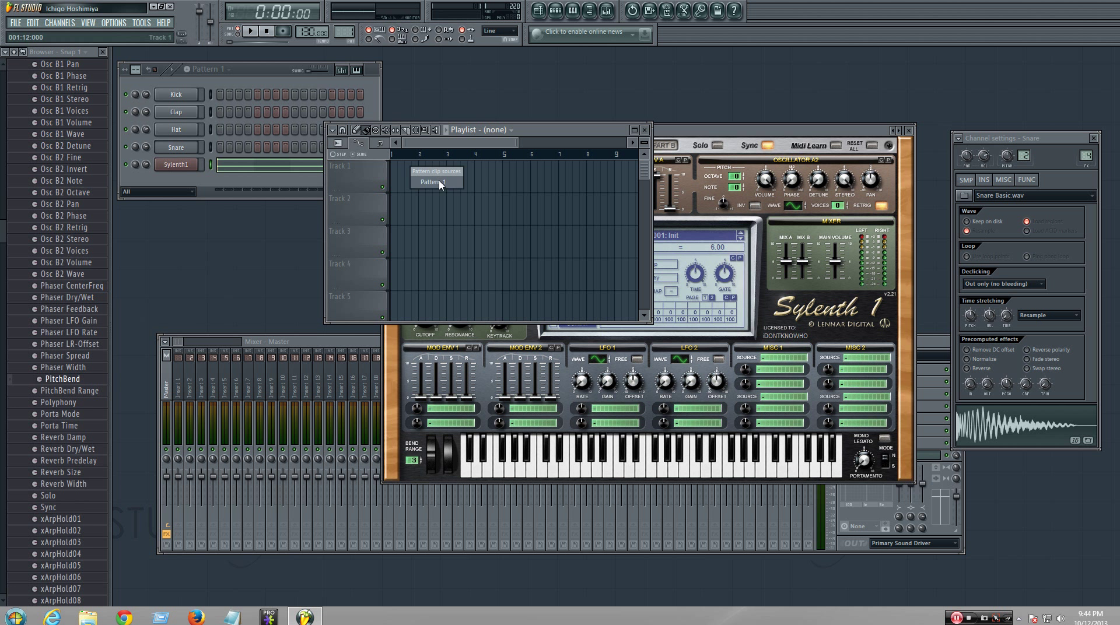
left_click(426, 175)
left_click_drag(425, 179, 504, 169)
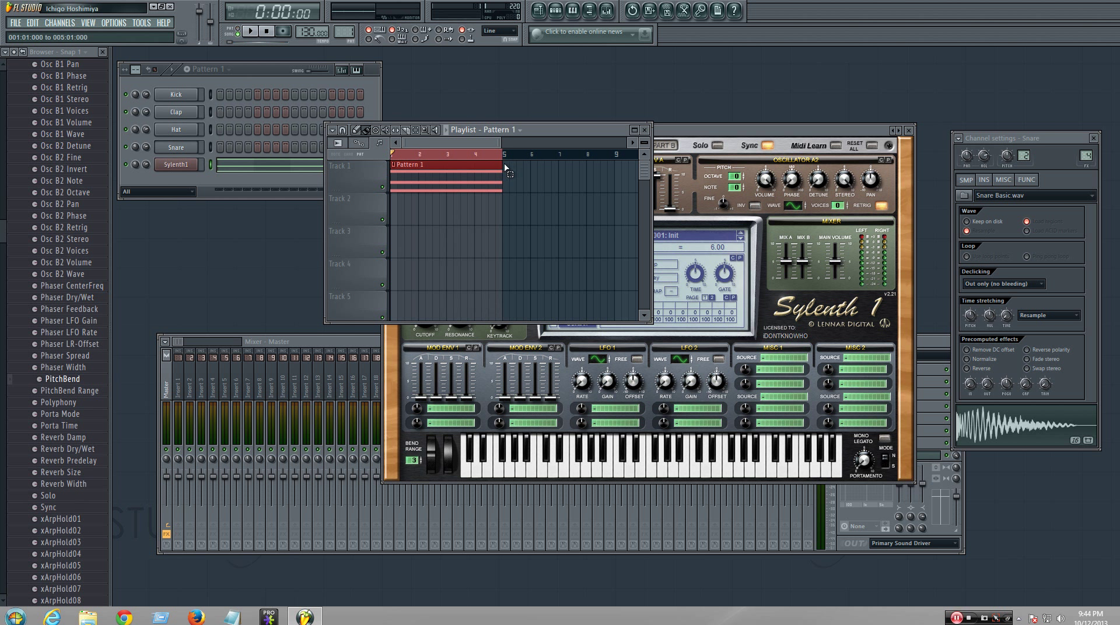
Create an automation clip for Sylenth1's PitchBend with a slightly rising envelope over the selected bars and play it back.
right_click(82, 382)
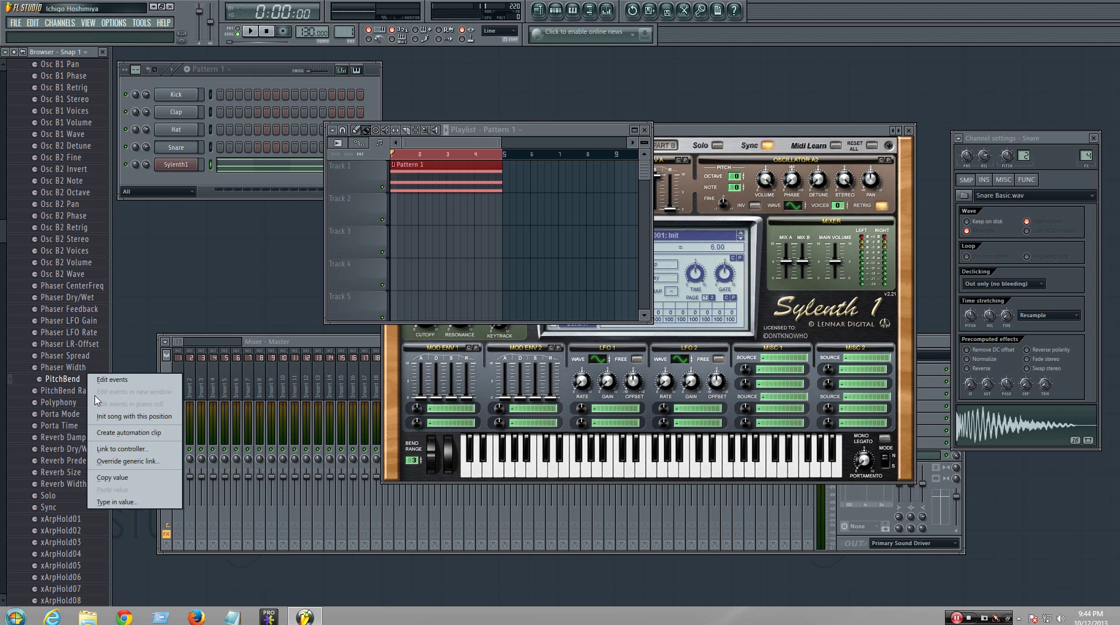
left_click(117, 434)
left_click_drag(503, 213, 506, 210)
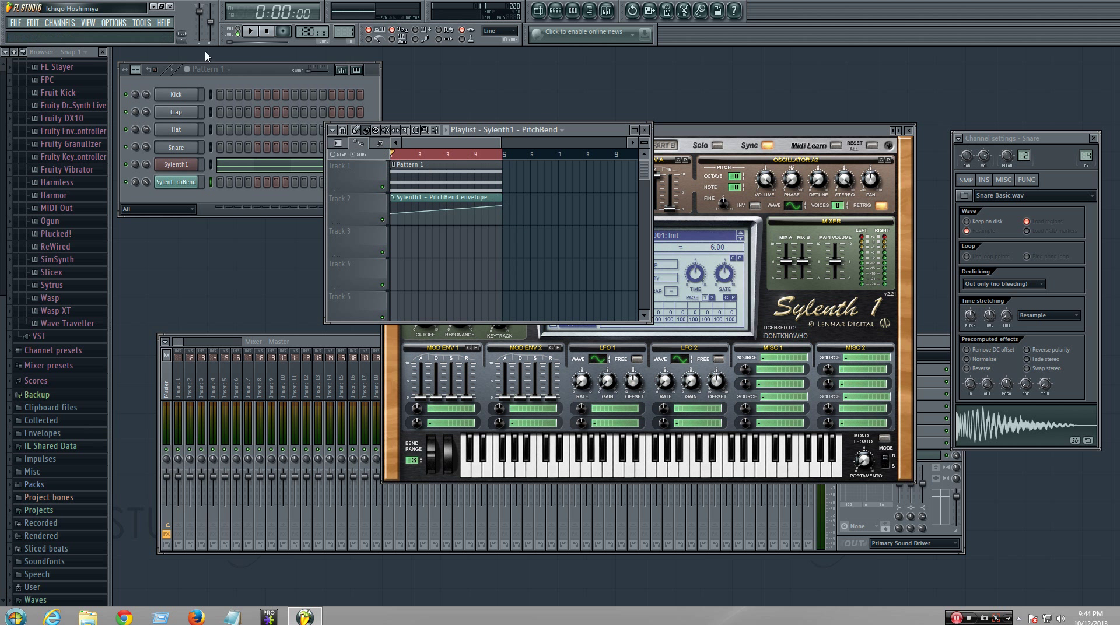
key("space")
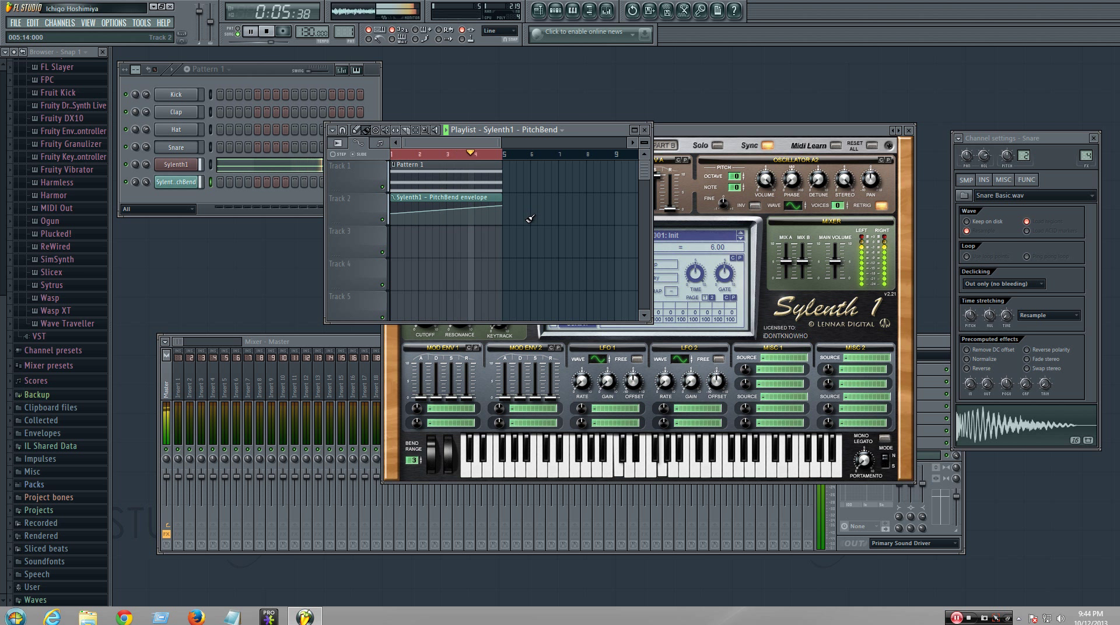
key("space")
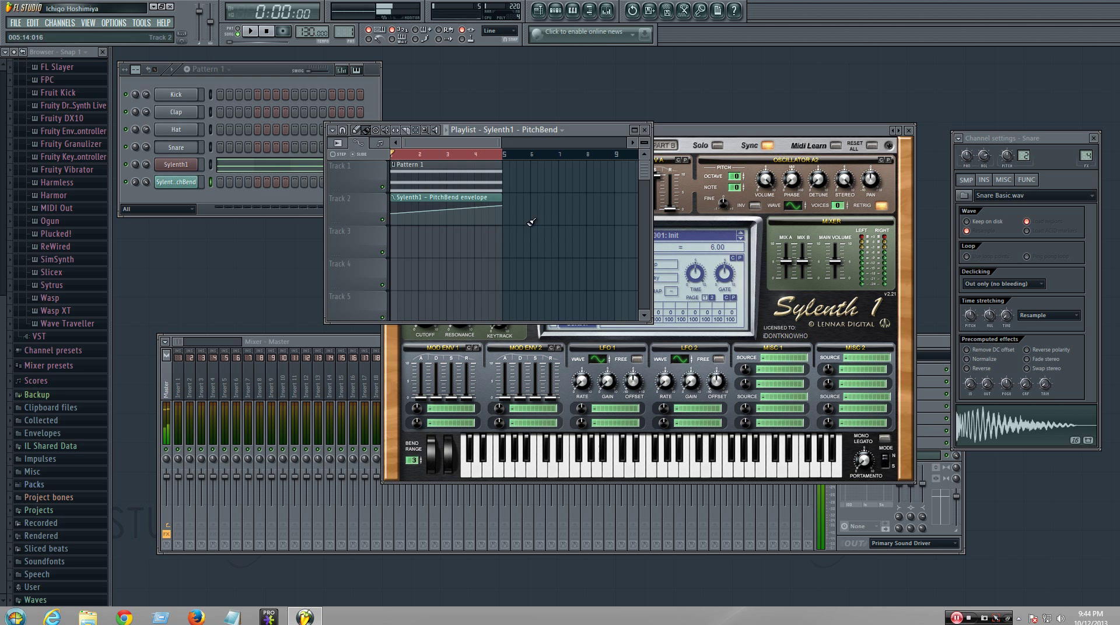
left_click(702, 140)
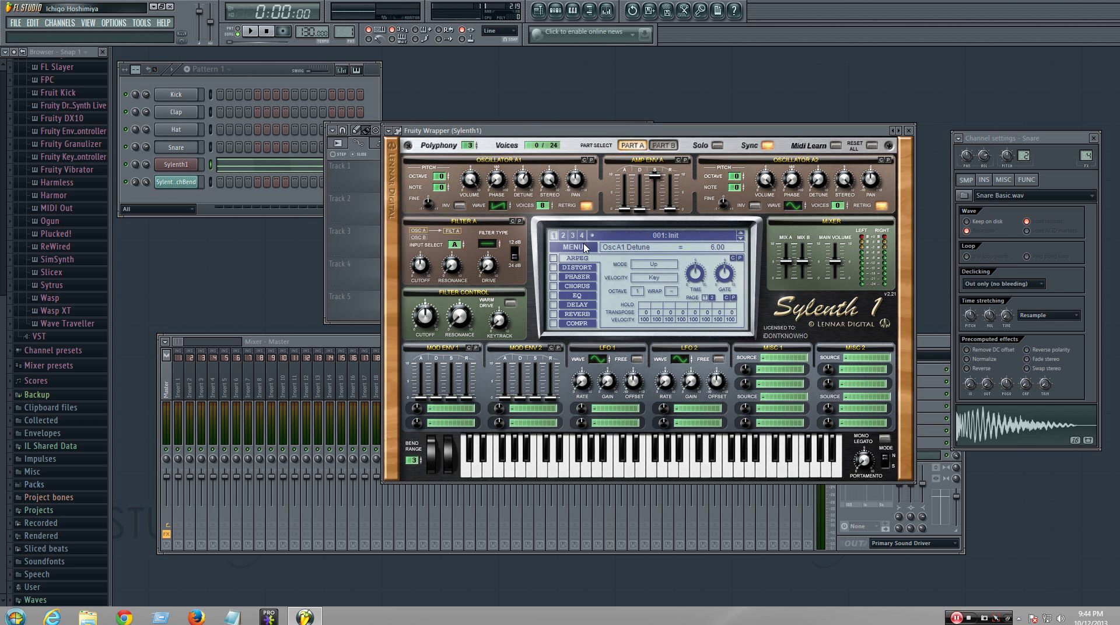
left_click(589, 247)
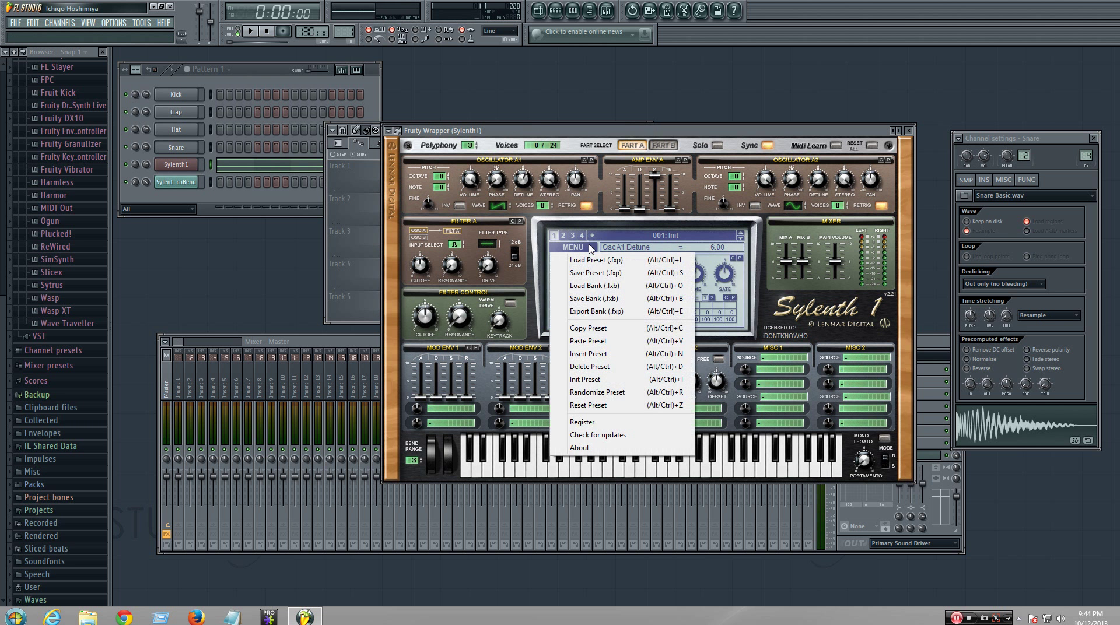
left_click(629, 241)
left_click(228, 201)
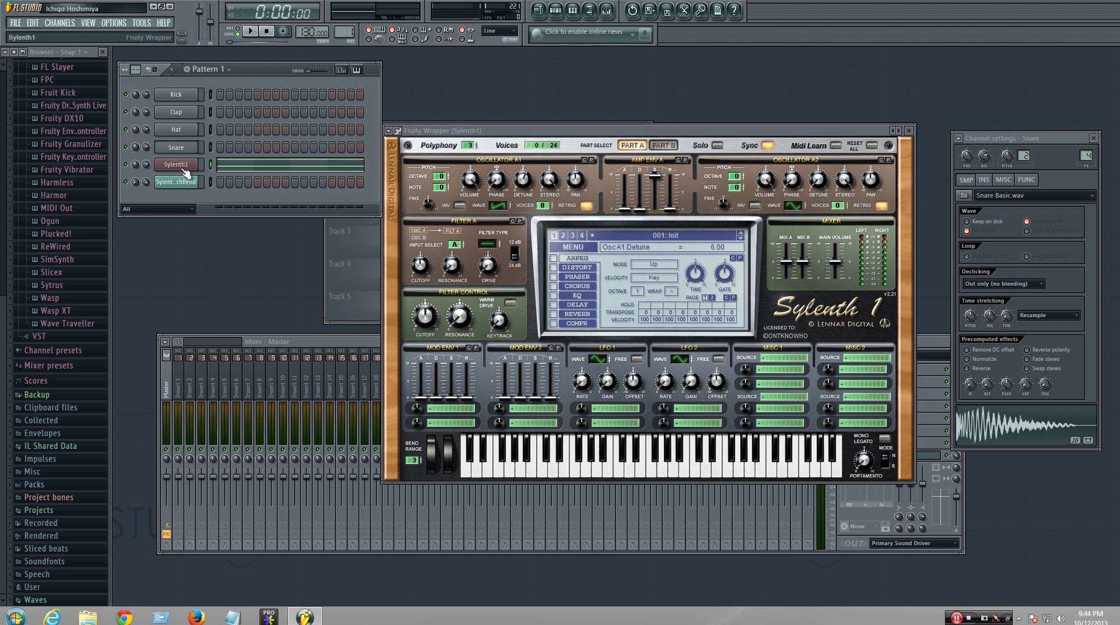
Review the sustained chord in Sylenth1's piano roll and restore the piano roll to a floating window.
right_click(178, 165)
left_click(228, 164)
left_click_drag(132, 336, 133, 193)
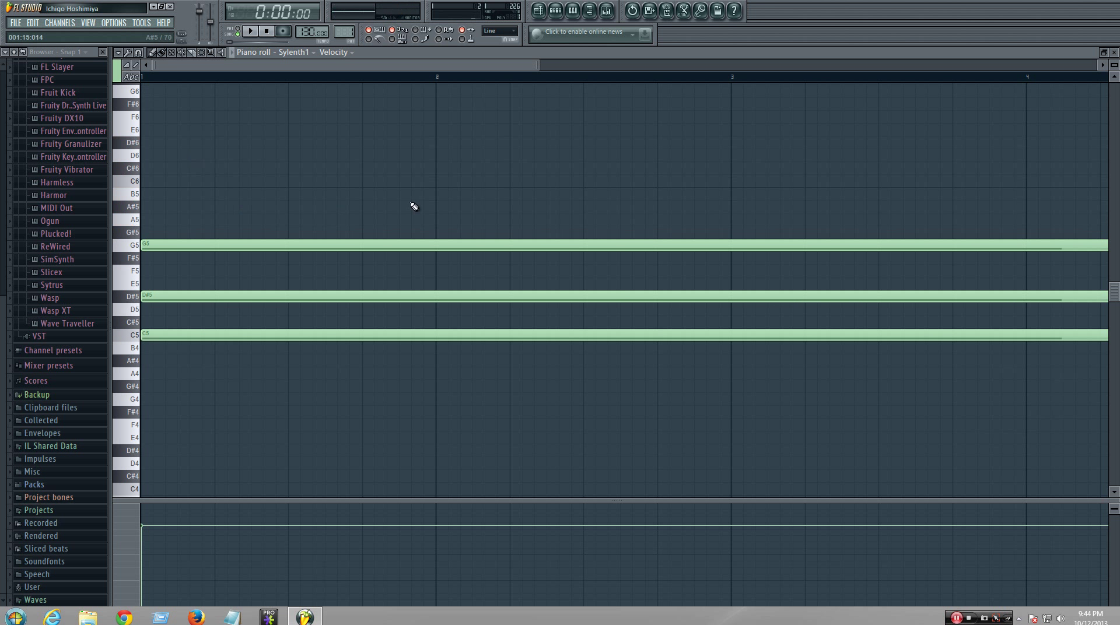
left_click(1103, 53)
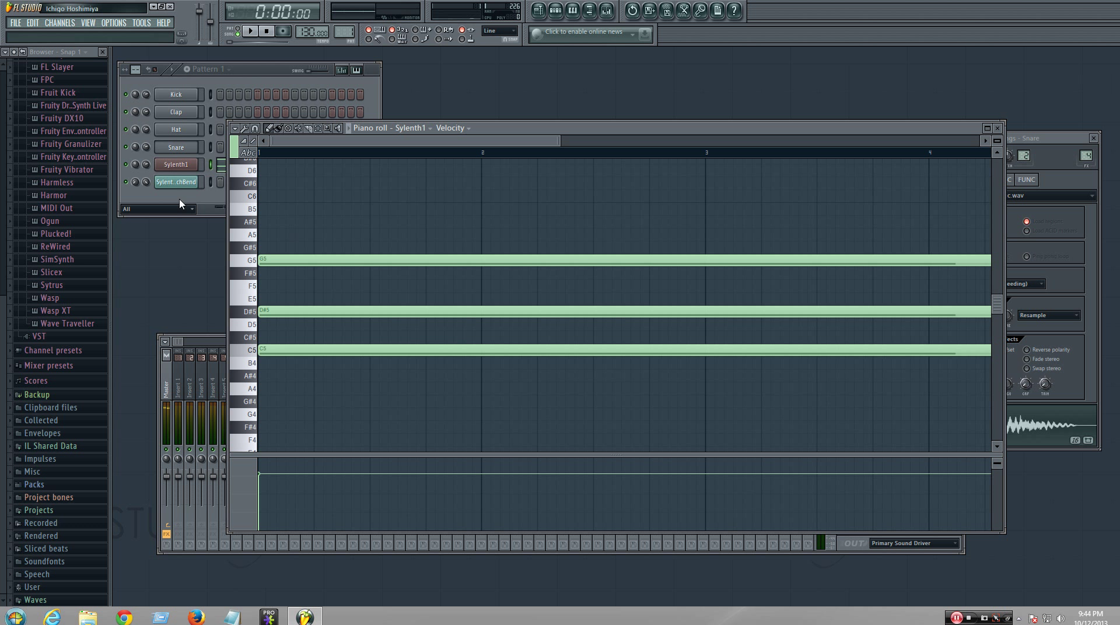
Bring the playlist back up and play the chord with its PitchBend automation.
left_click(117, 24)
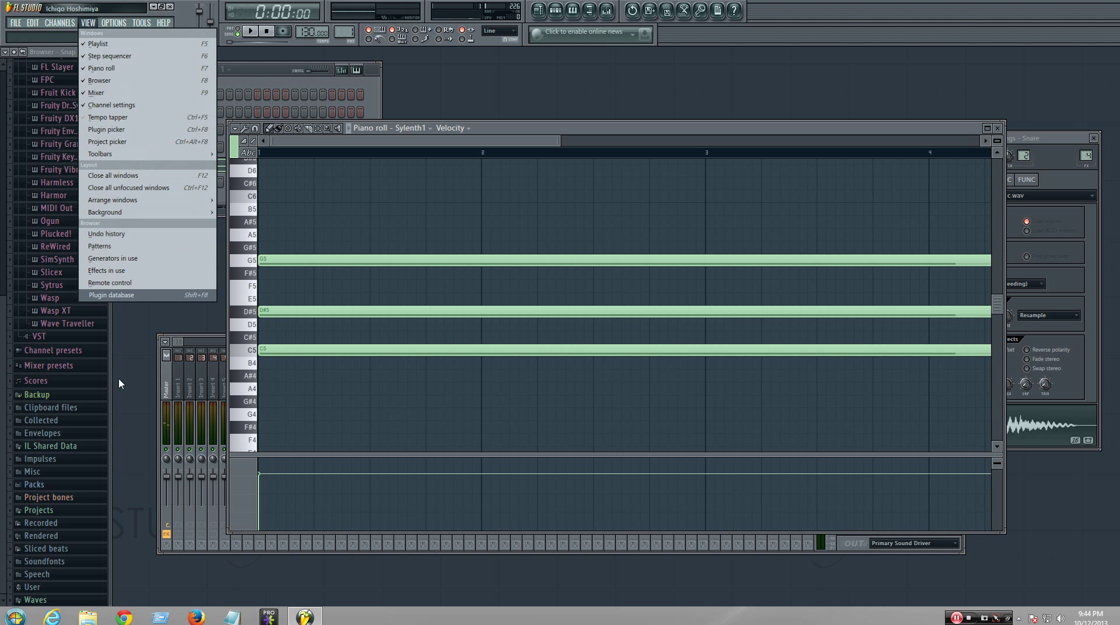
left_click(146, 322)
left_click(96, 25)
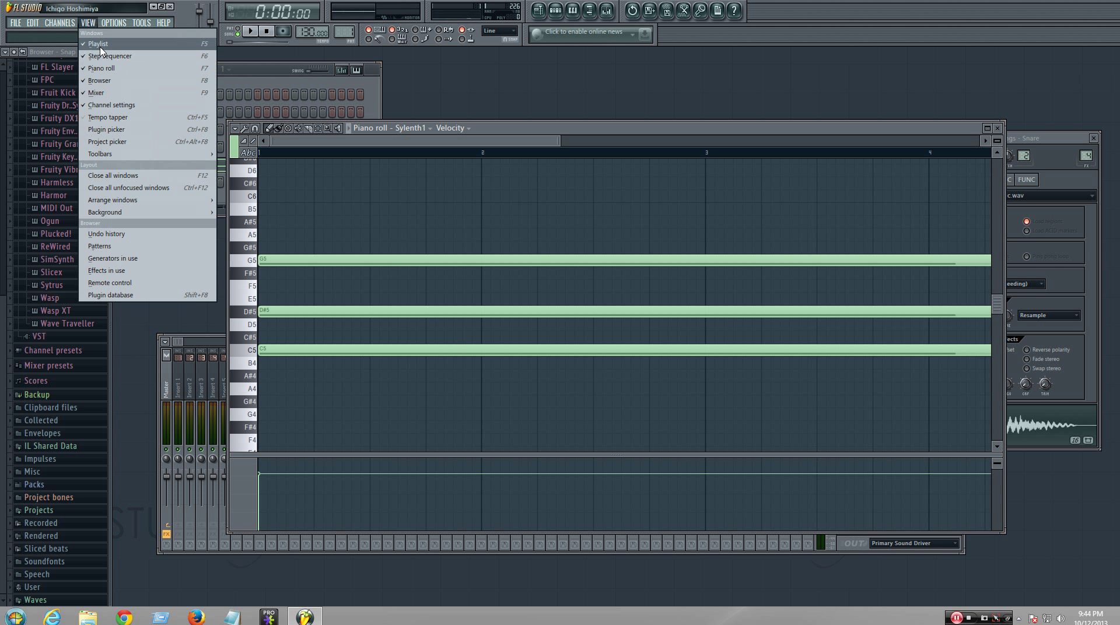
left_click(100, 45)
key("space")
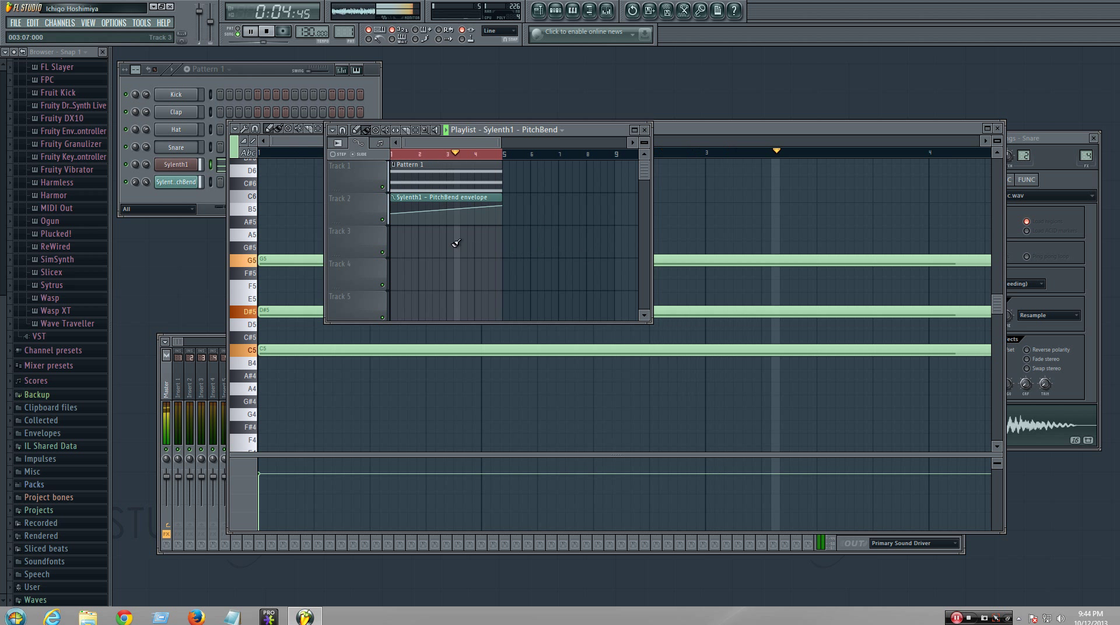
key("space")
Play Pattern 1 on its own in pattern mode to hear the chord without the automation.
left_click(157, 202)
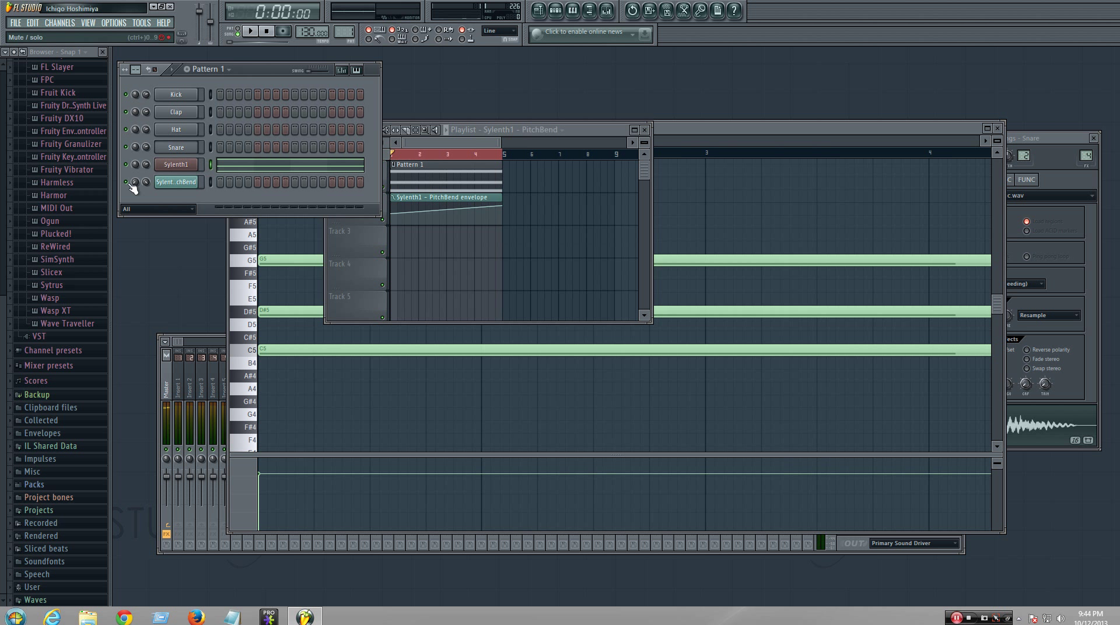
left_click(255, 30)
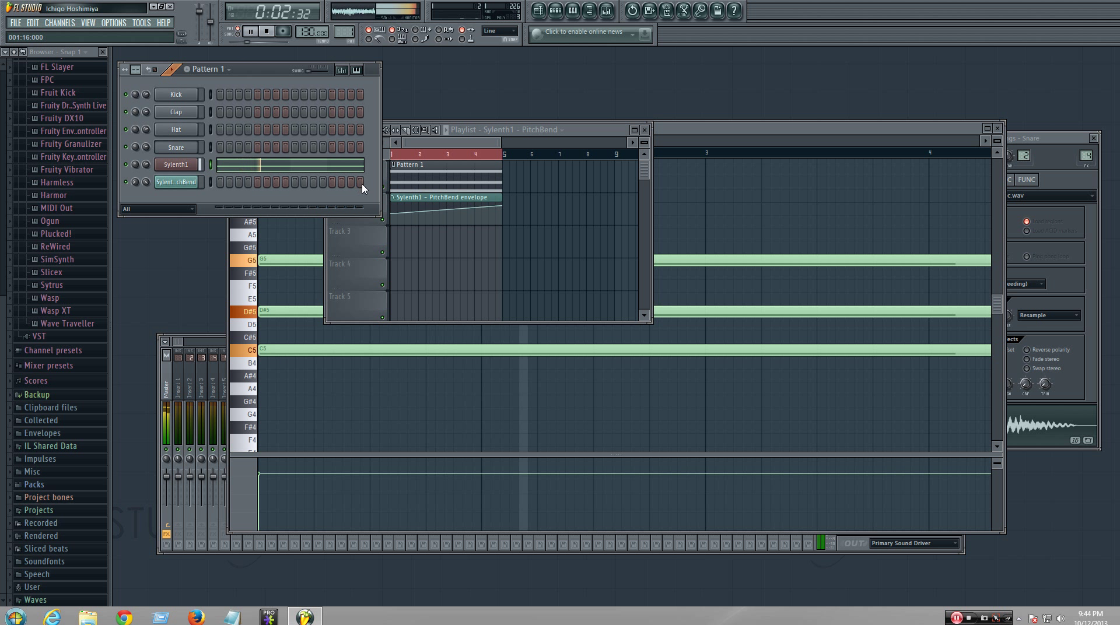
key("space")
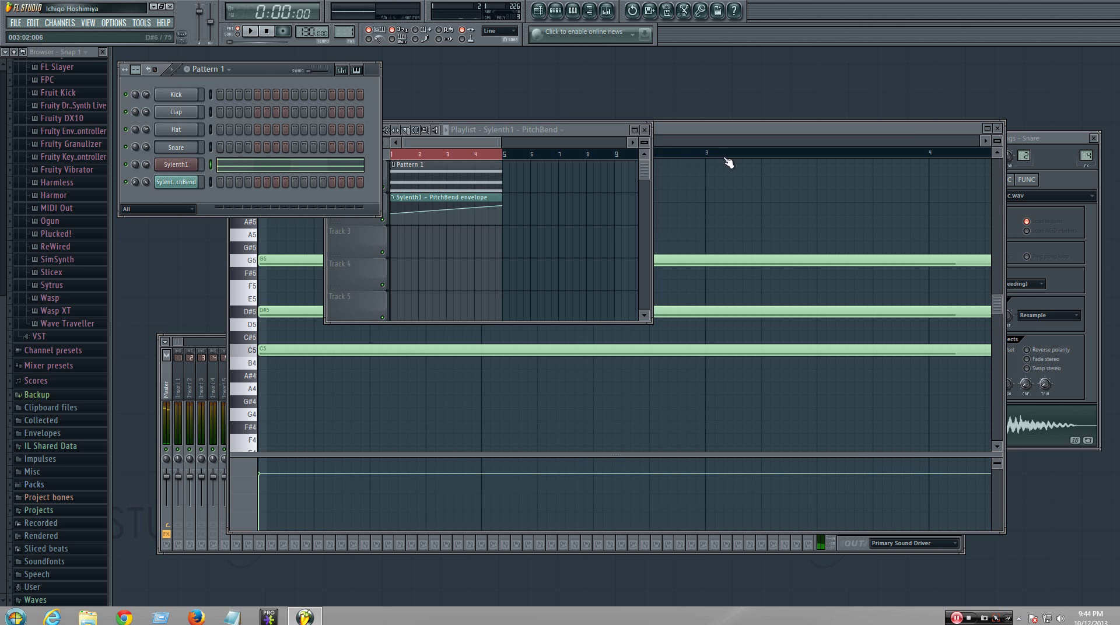
Load the preset 045: LD Cello in Sylenth1 and audition it with Pattern 1.
left_click(193, 166)
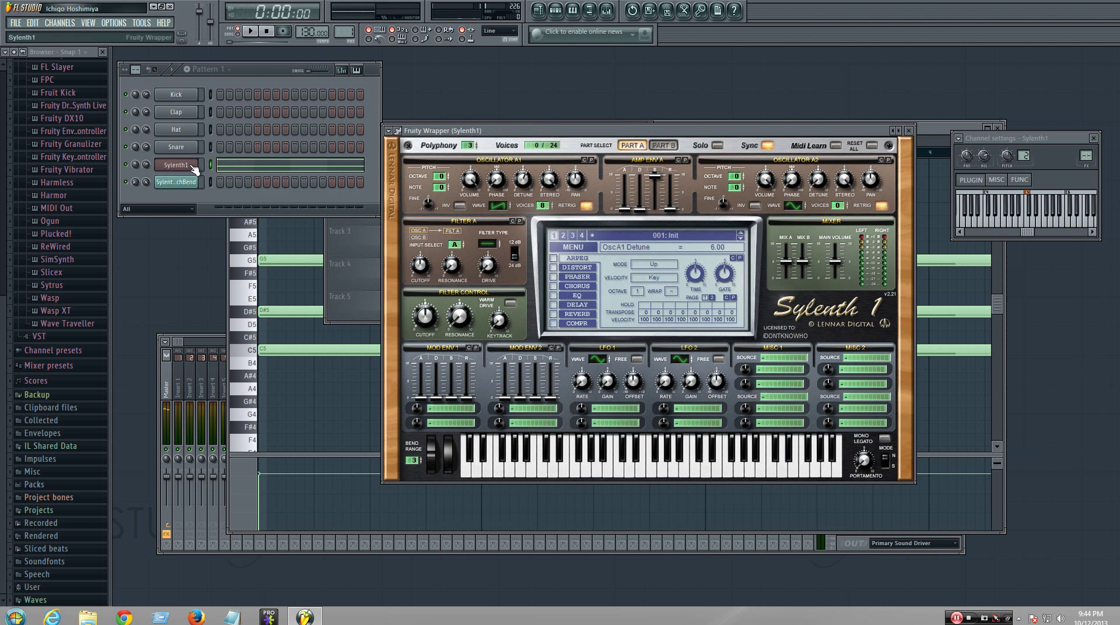
left_click(627, 236)
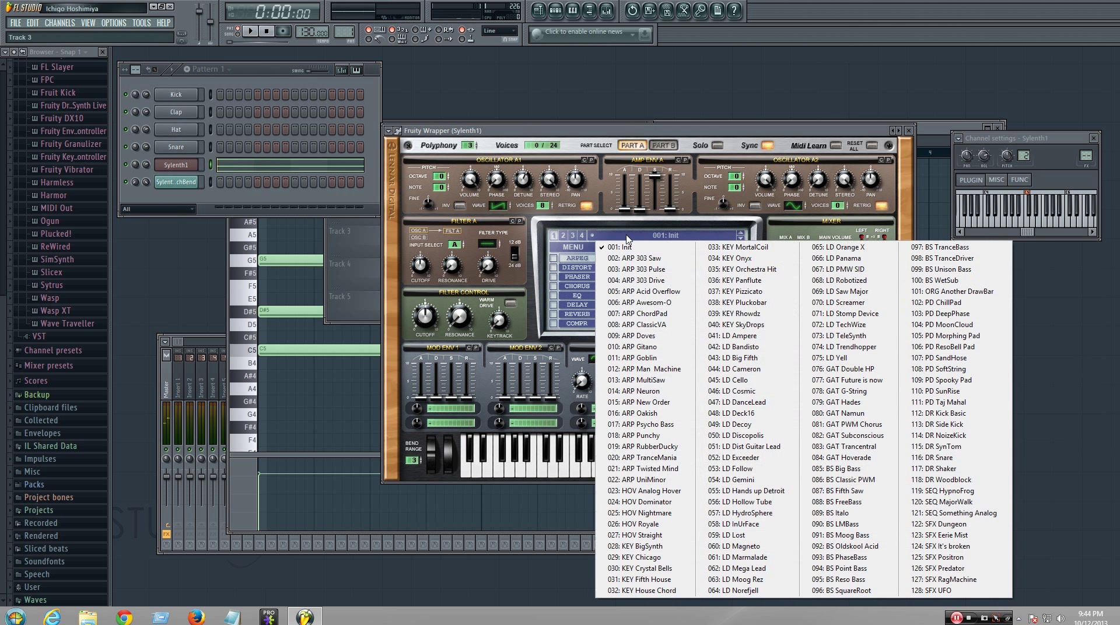
left_click(735, 383)
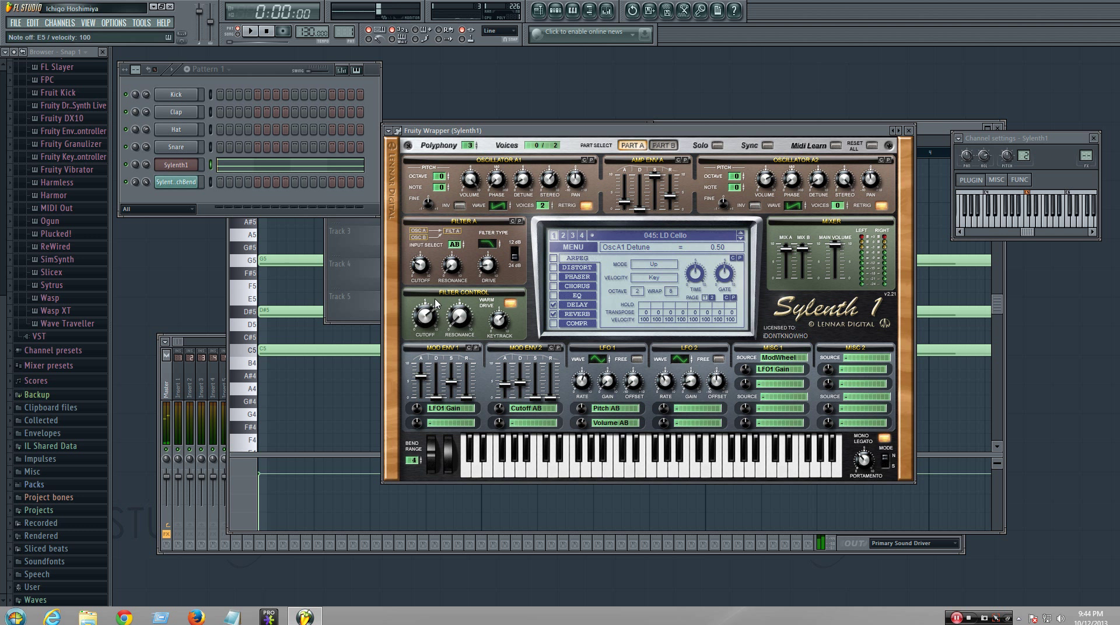
key("space")
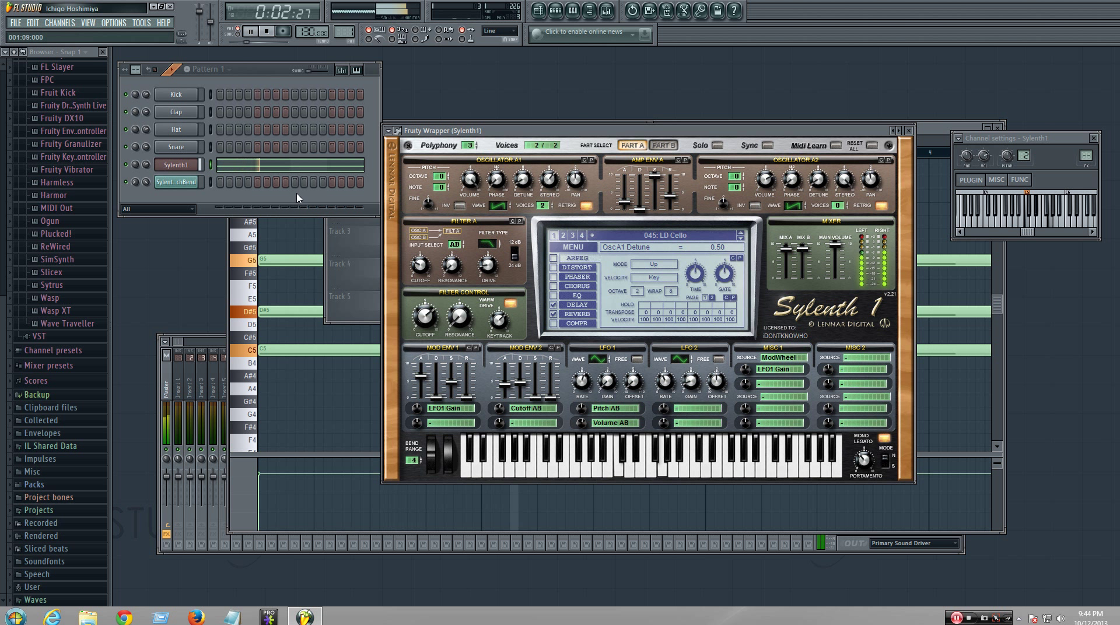
key("space")
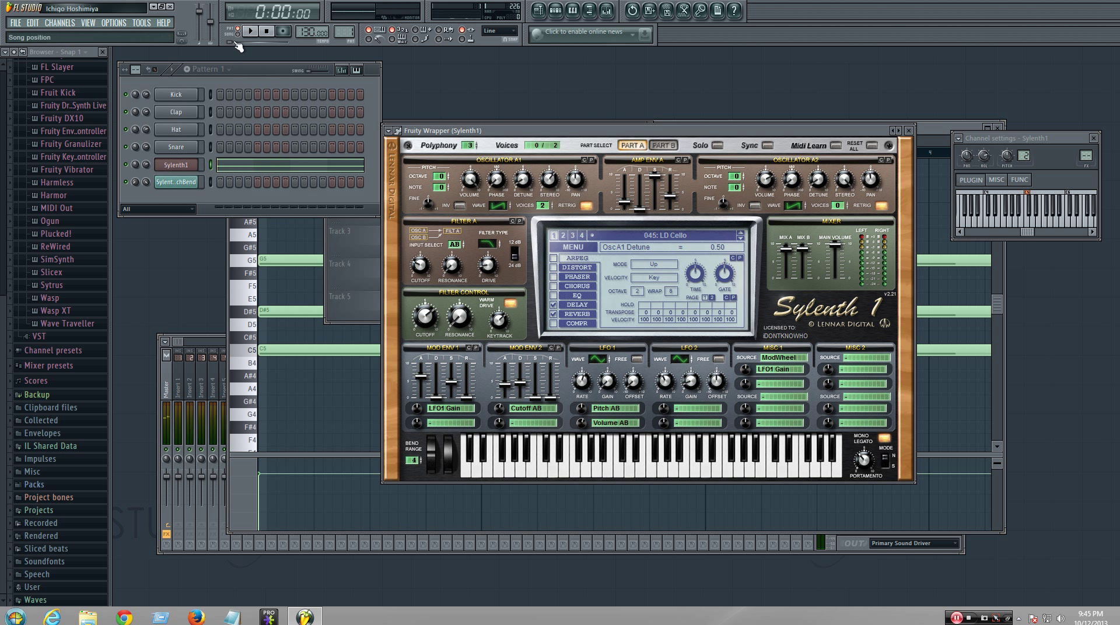
Play the automated song with the LD Cello preset and close the Sylenth1 window.
key("space")
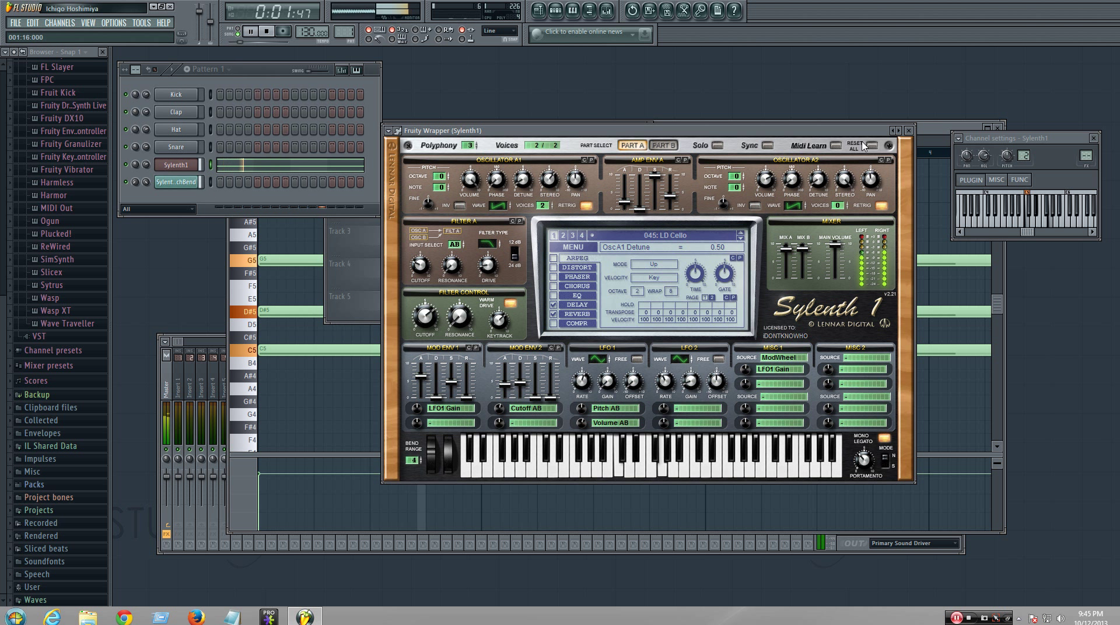
left_click(908, 131)
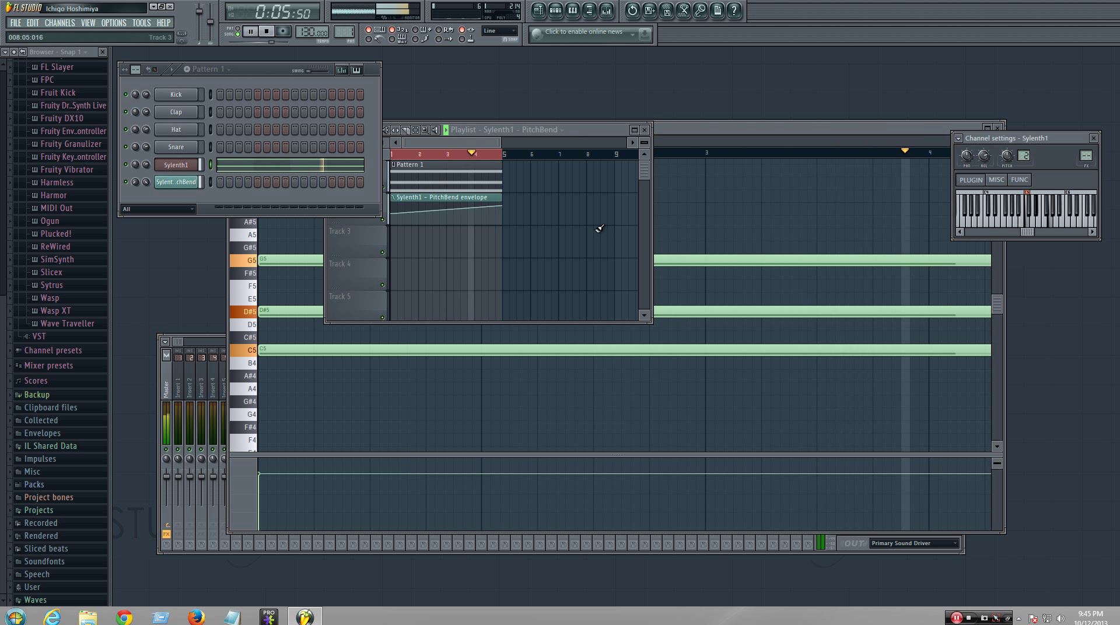
key("space")
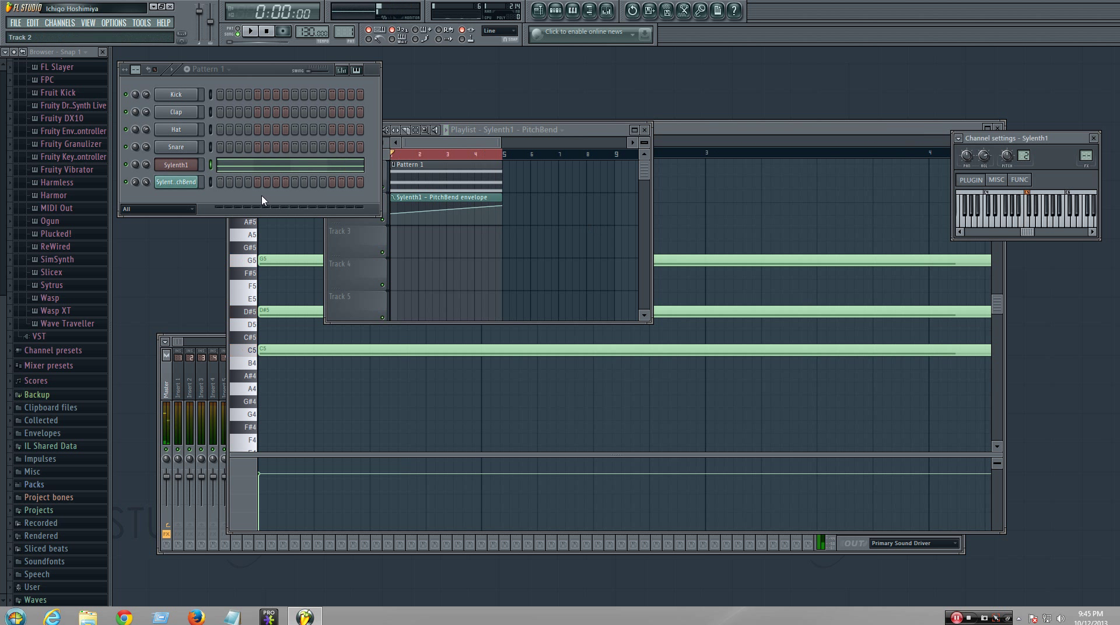
Switch to Pattern 2, widen the step sequencer and fill the Snare every 2 steps, keeping the opening hits every 4 steps.
scroll(352, 35, "up", 1)
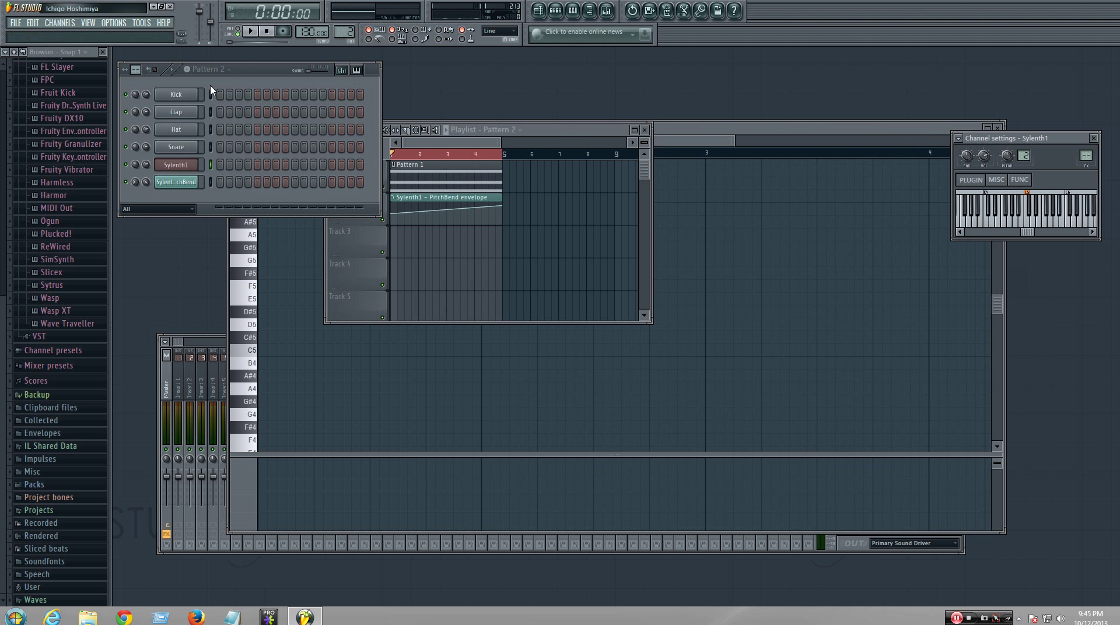
left_click_drag(135, 70, 136, 63)
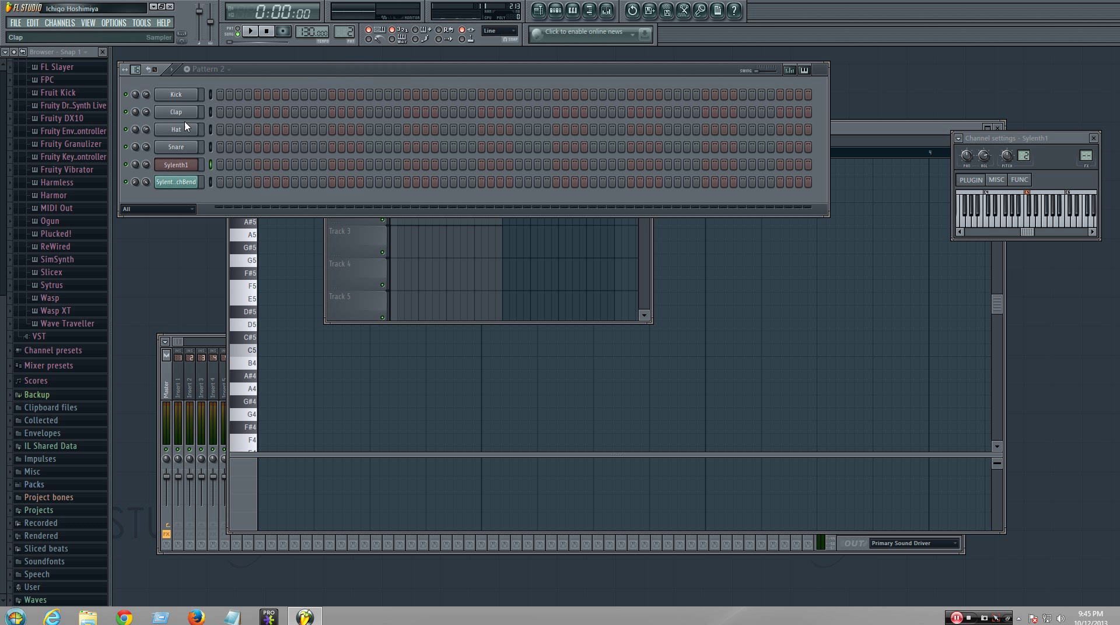
right_click(187, 150)
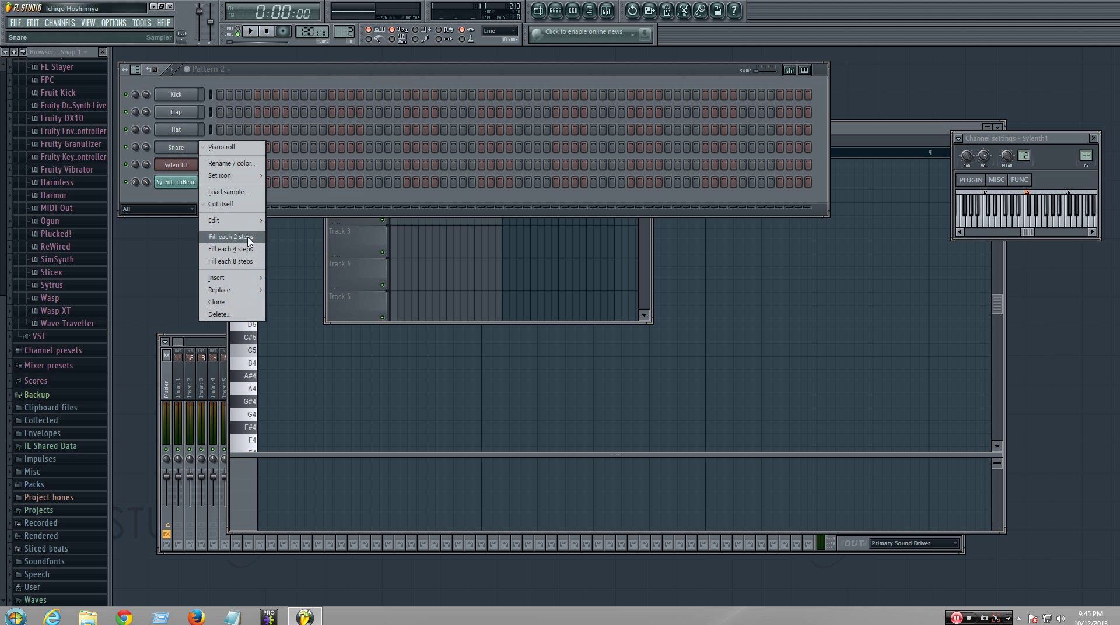
left_click(233, 242)
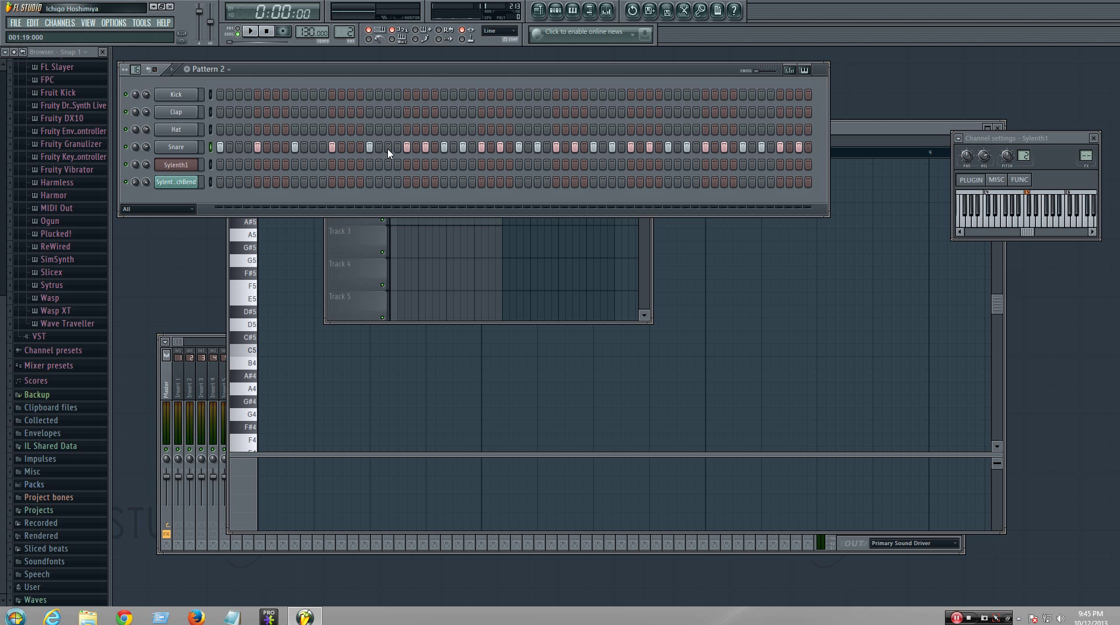
Play Pattern 2 and fill in the missing Snare steps near its end for a faster closing roll.
left_click(247, 33)
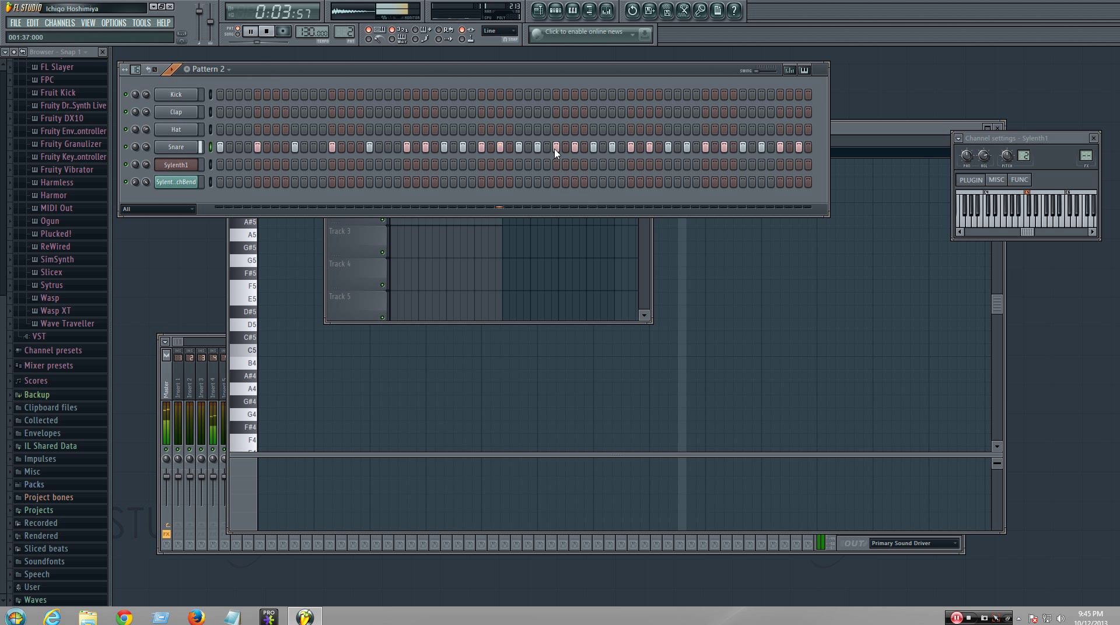
left_click(715, 147)
left_click(733, 147)
left_click(752, 147)
left_click(771, 147)
left_click(789, 147)
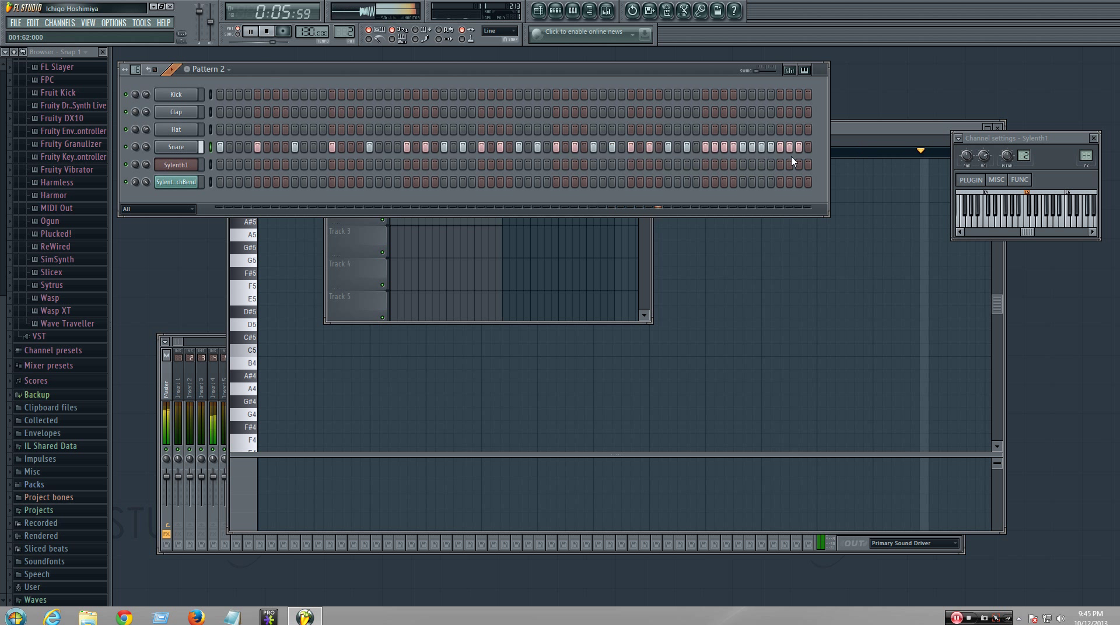
key("space")
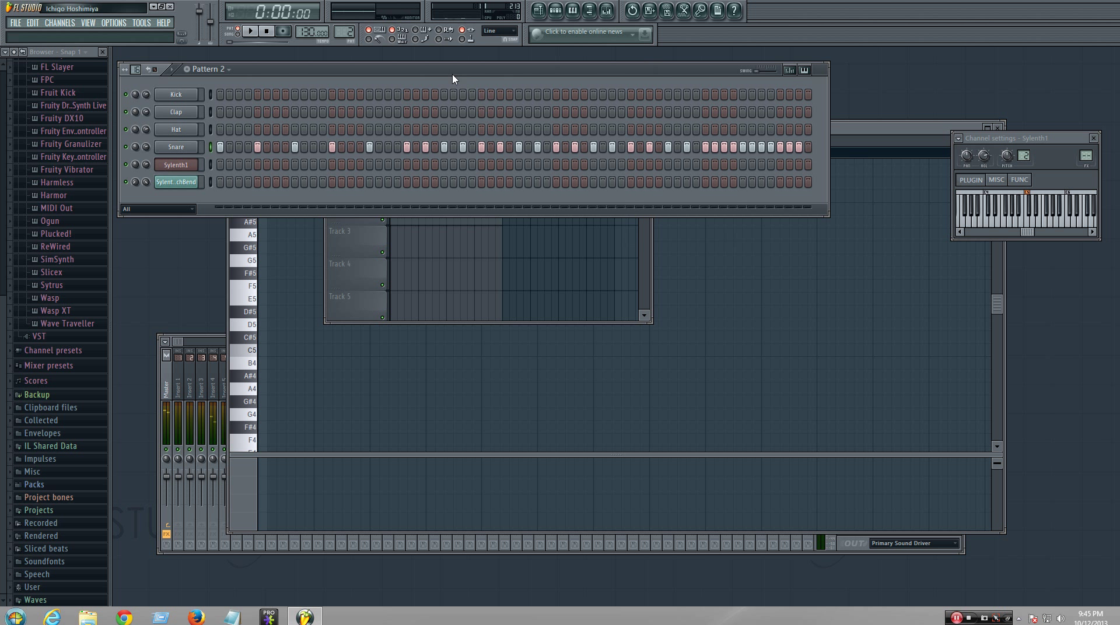
Reshape the PitchBend envelope on Track 2 into a downward slope by raising its start and lowering its end.
left_click(645, 254)
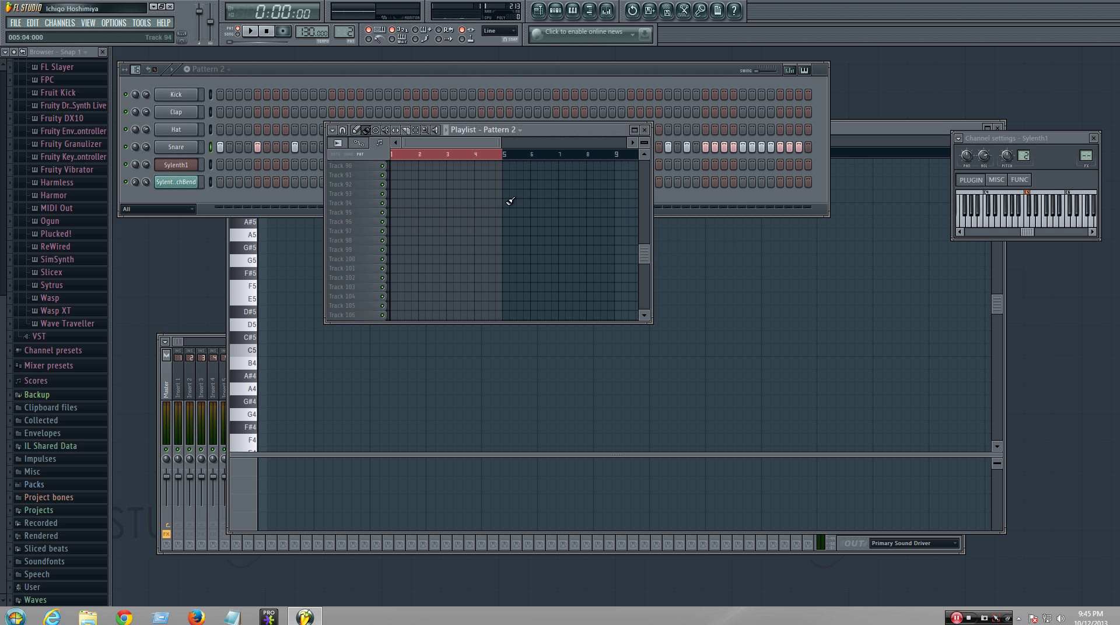
left_click_drag(648, 261, 645, 163)
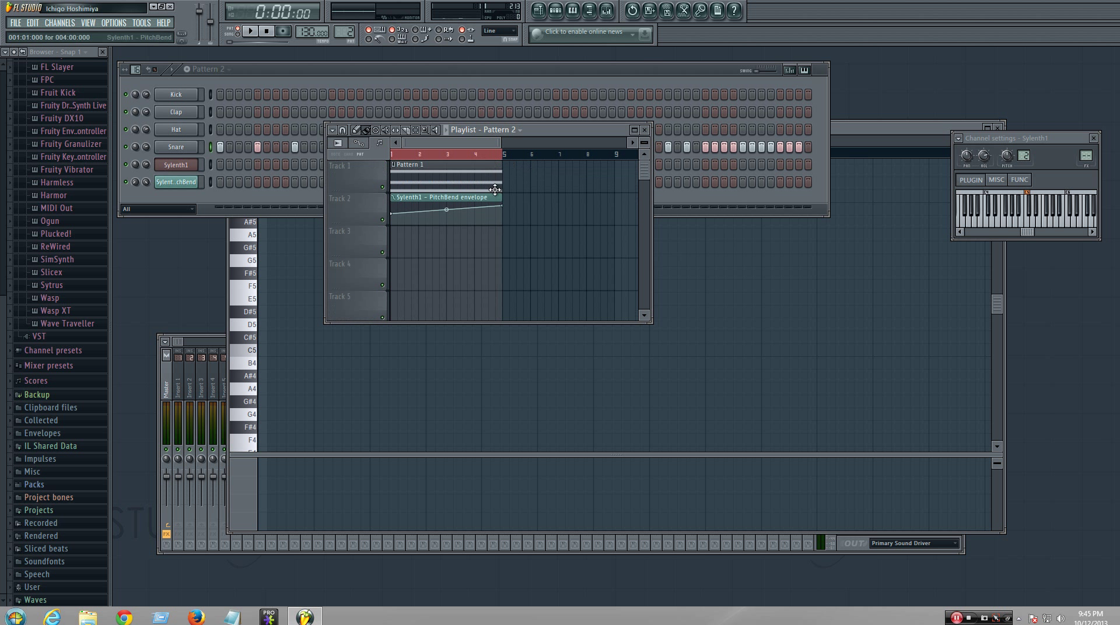
left_click_drag(396, 216, 394, 207)
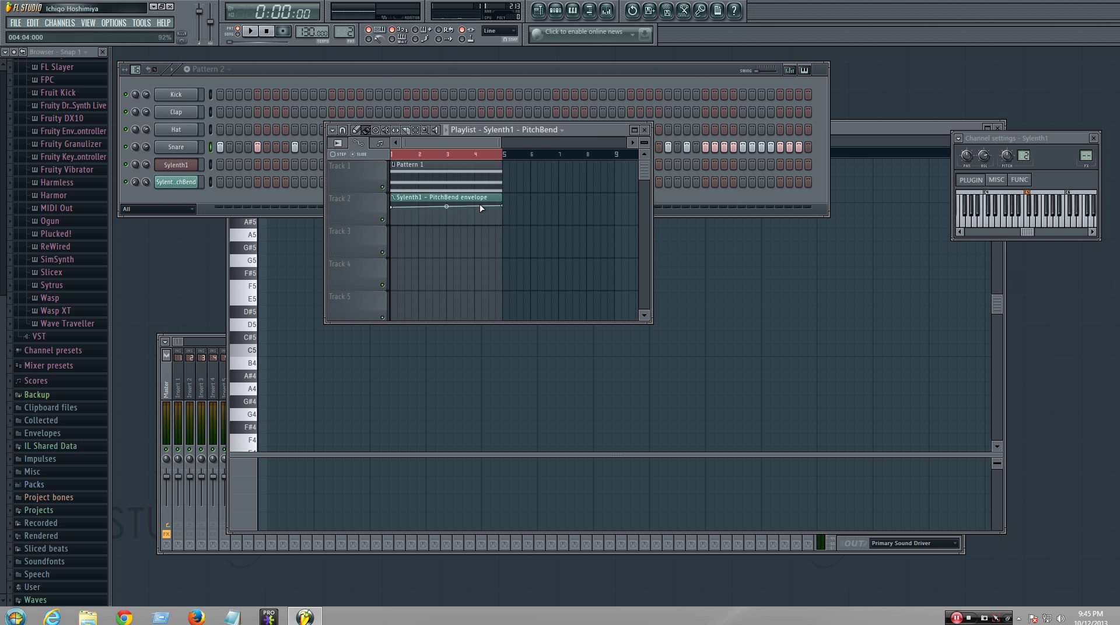
left_click_drag(505, 206, 506, 216)
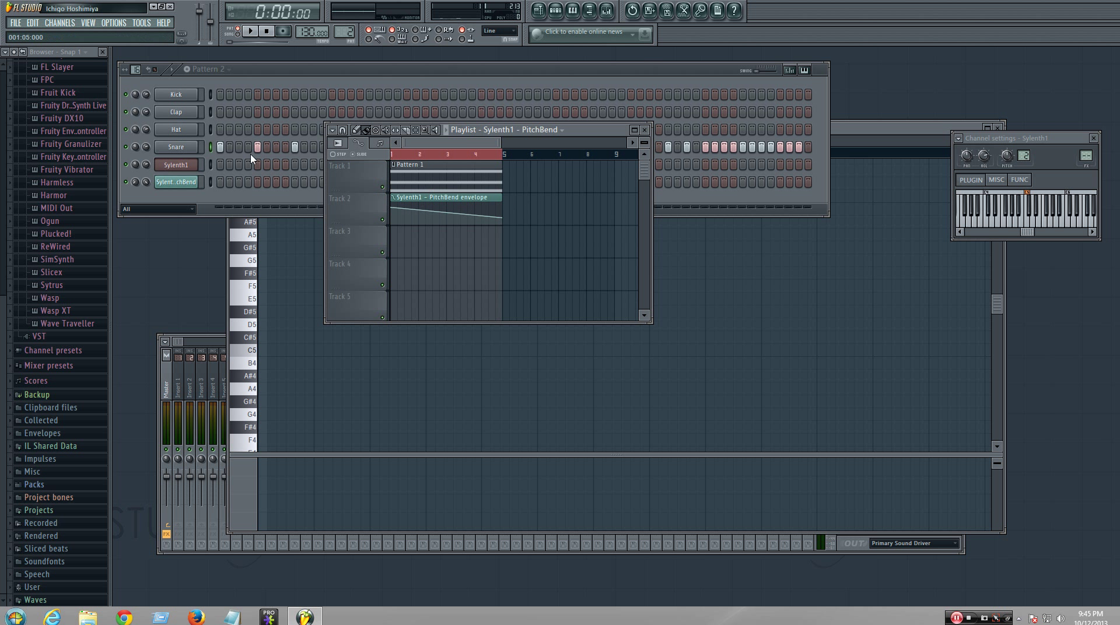
Clear all Snare steps from Pattern 2, move the step sequencer below the playlist and play the falling pitch bend.
left_click(818, 146)
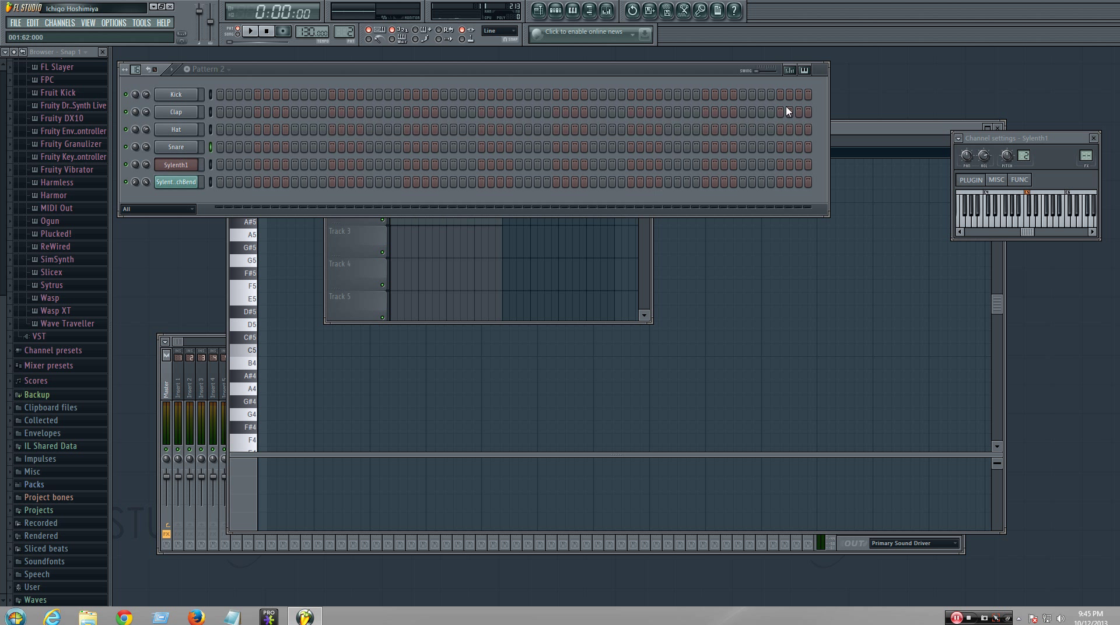
left_click(251, 34)
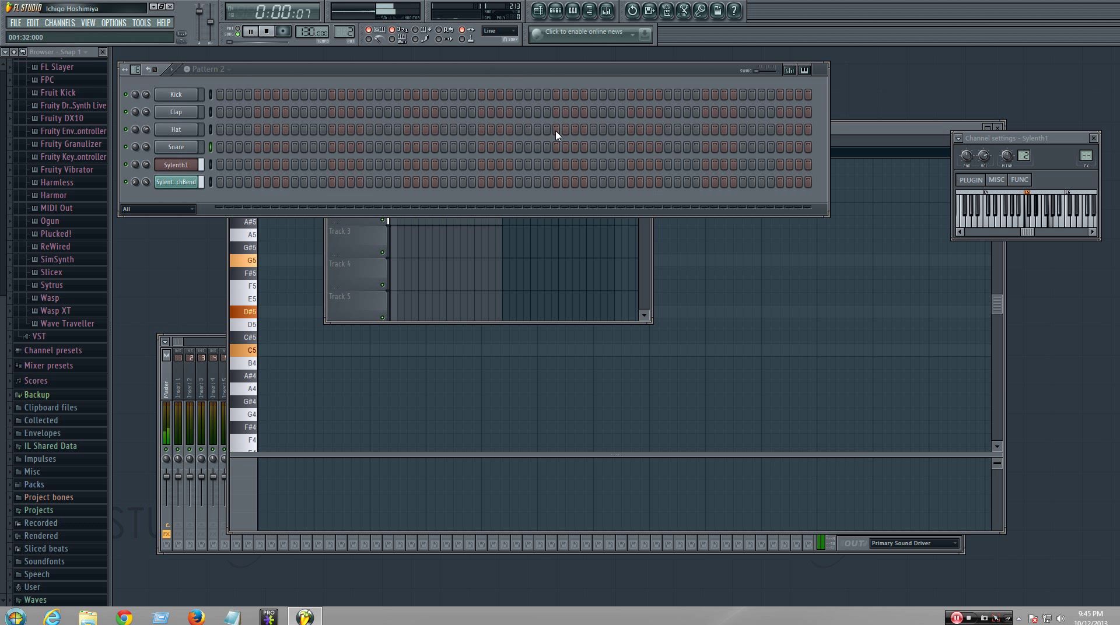
left_click_drag(748, 85, 764, 268)
left_click_drag(717, 294, 691, 348)
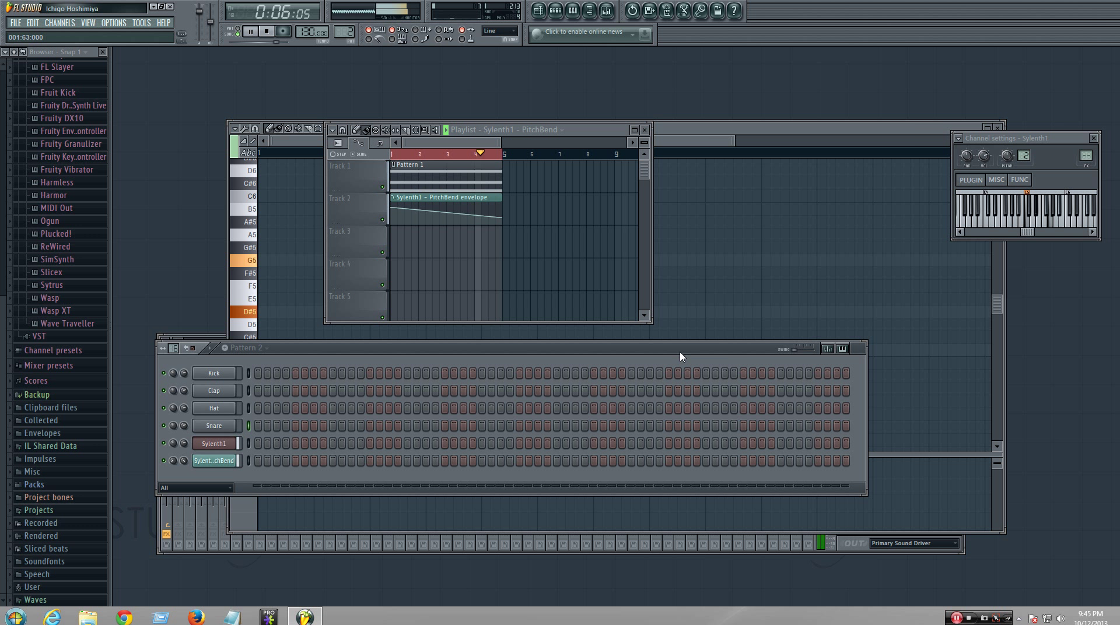
key("space")
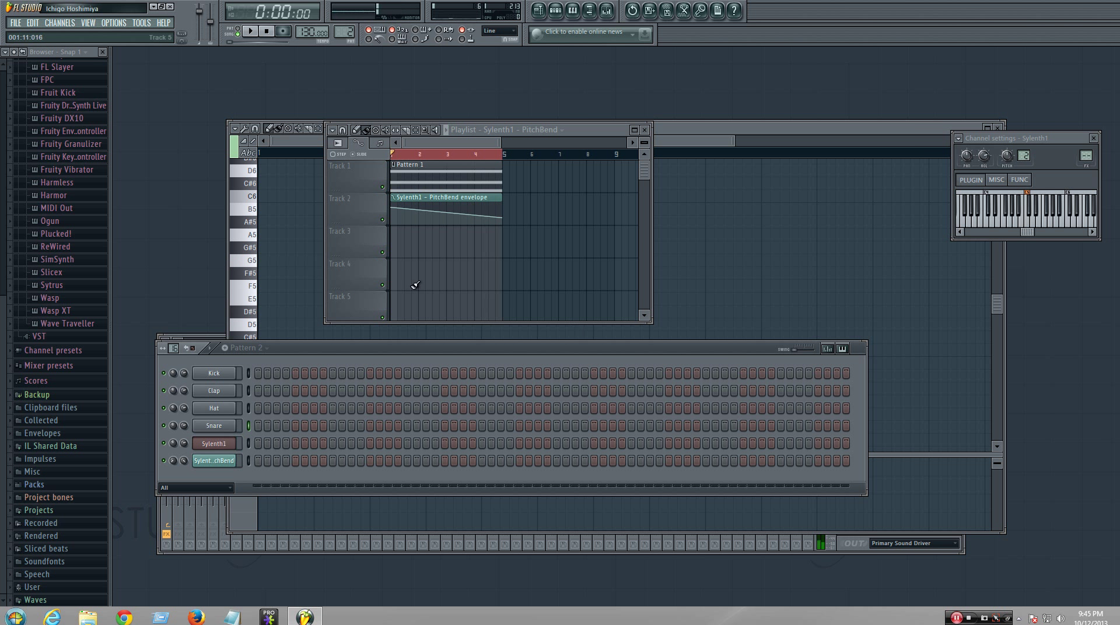
Open Sylenth1 with the browser hidden and load the preset 001: Init.
left_click(220, 443)
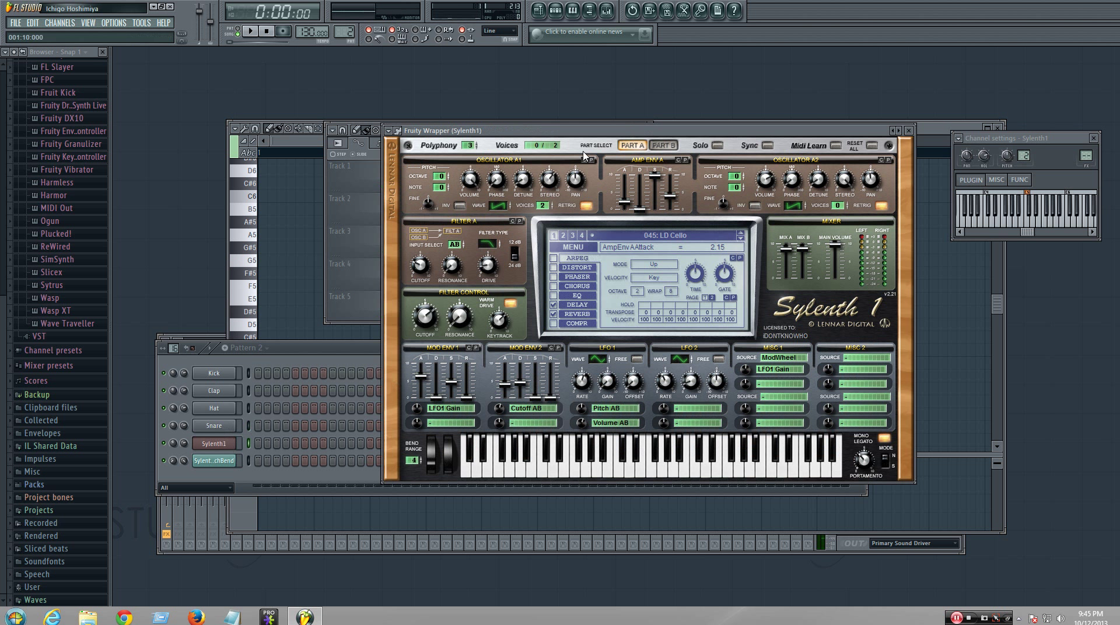
left_click_drag(615, 137, 549, 125)
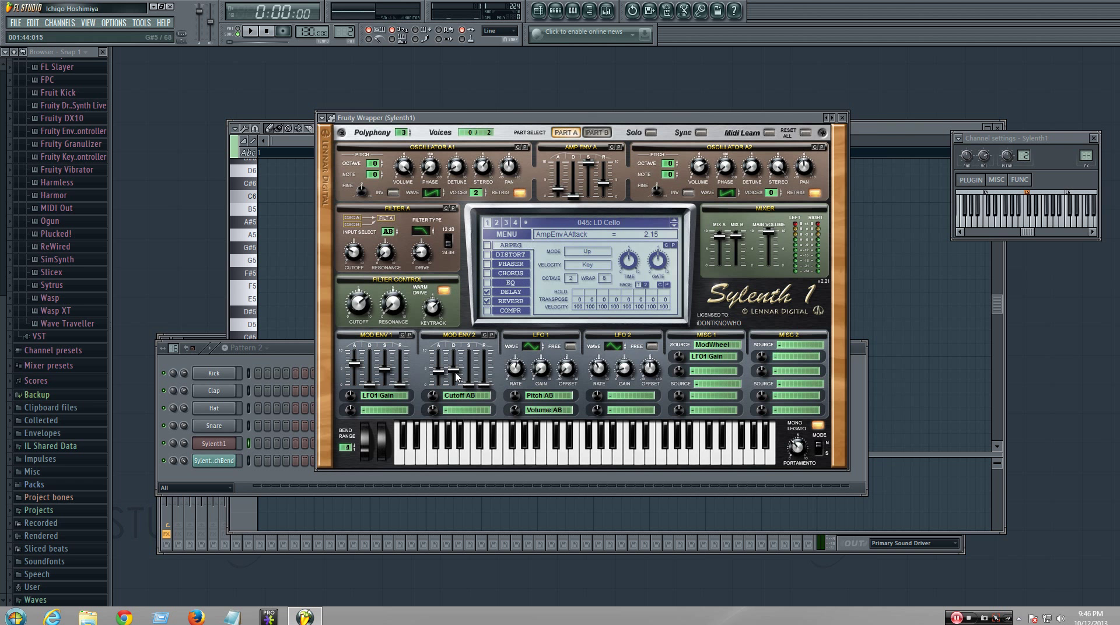
left_click(102, 52)
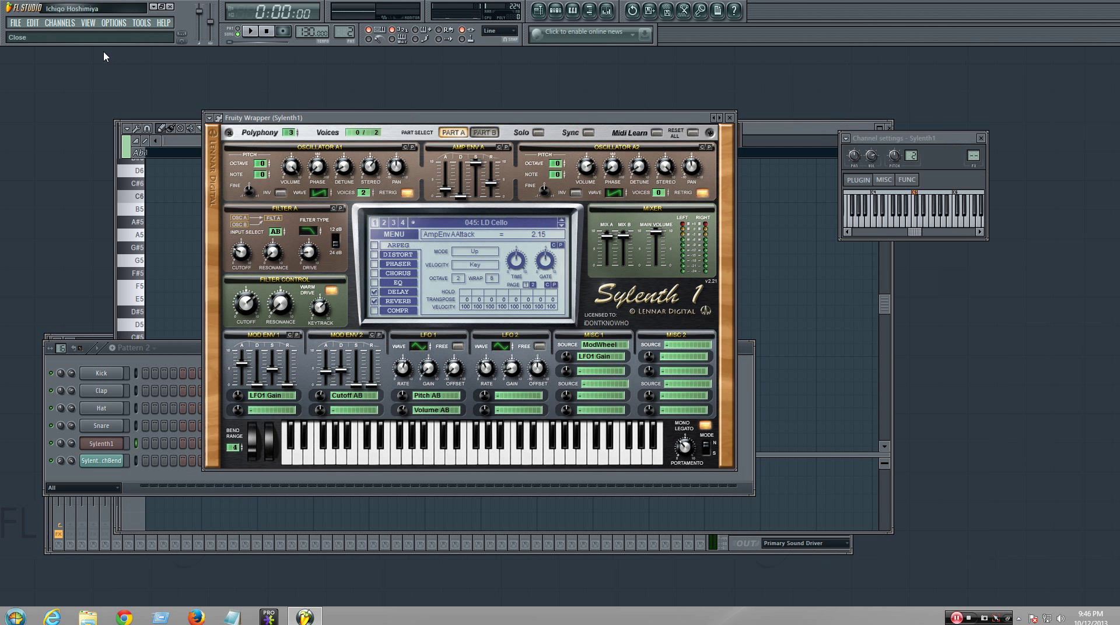
left_click(466, 226)
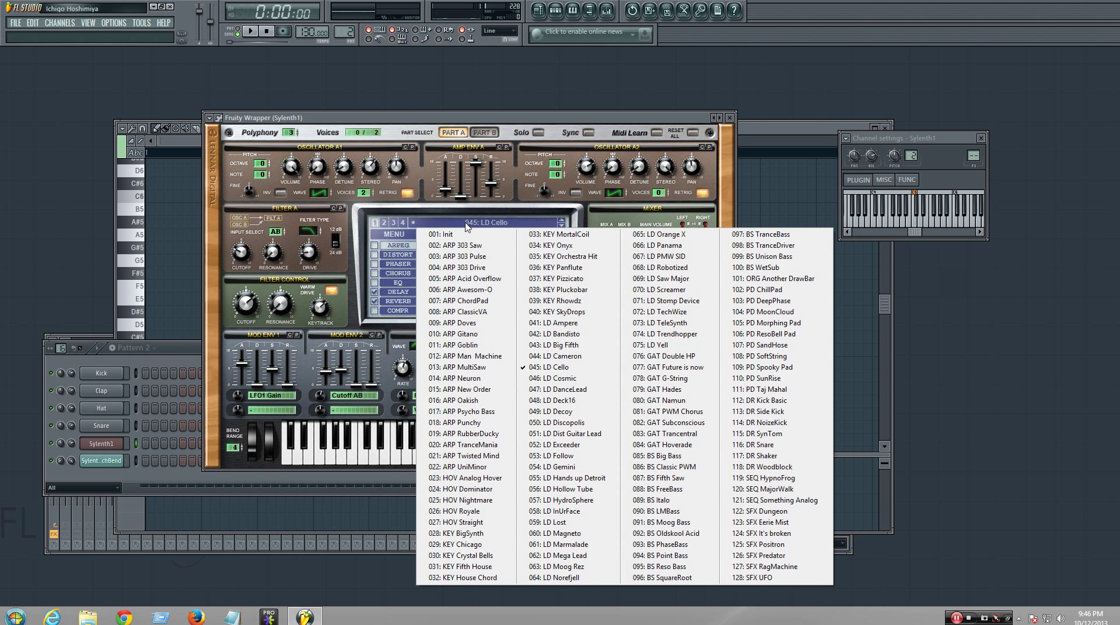
left_click(457, 236)
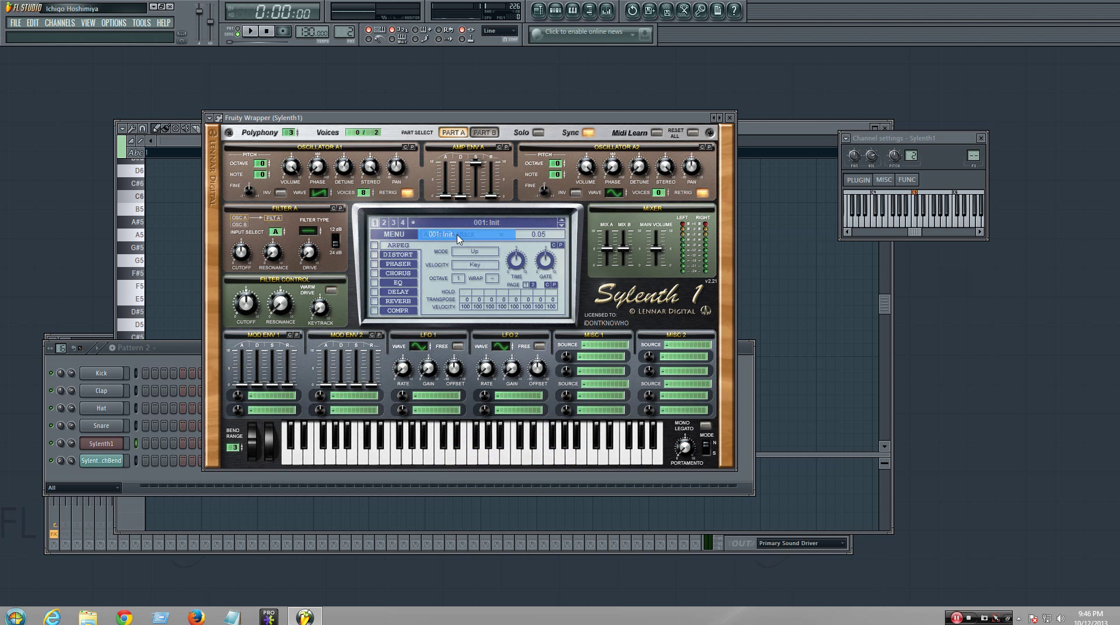
left_click(210, 118)
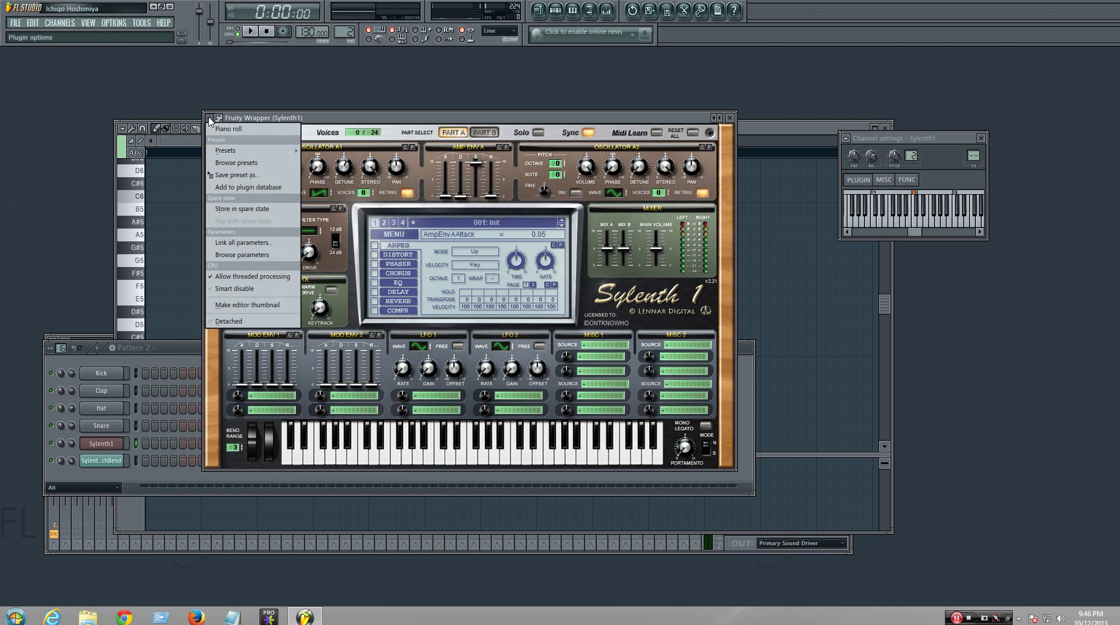
left_click(228, 129)
left_click(210, 119)
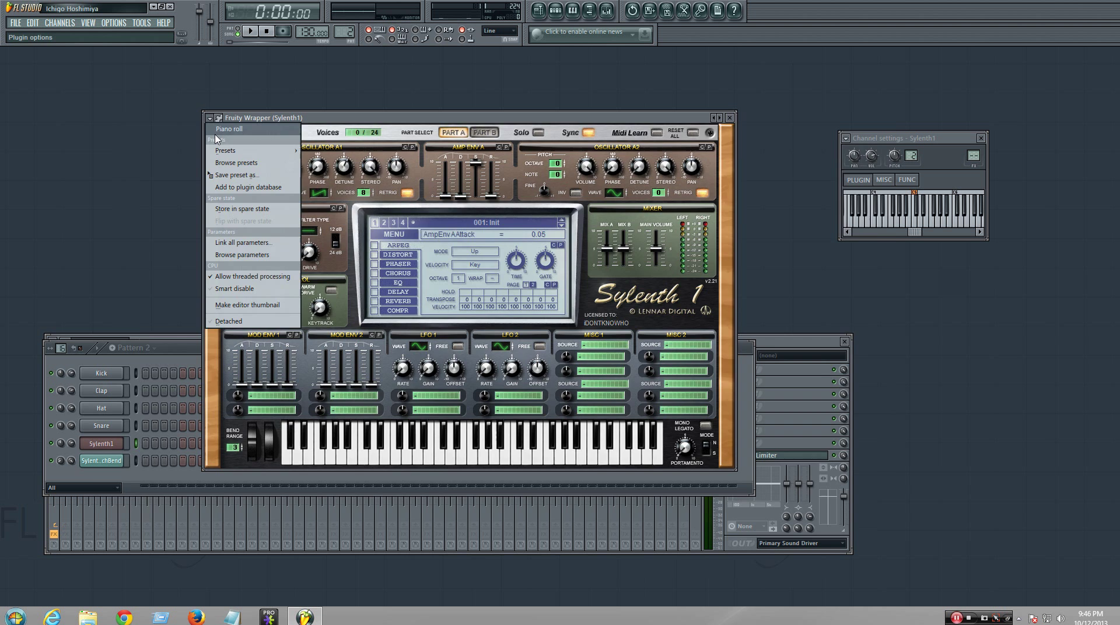
left_click(217, 129)
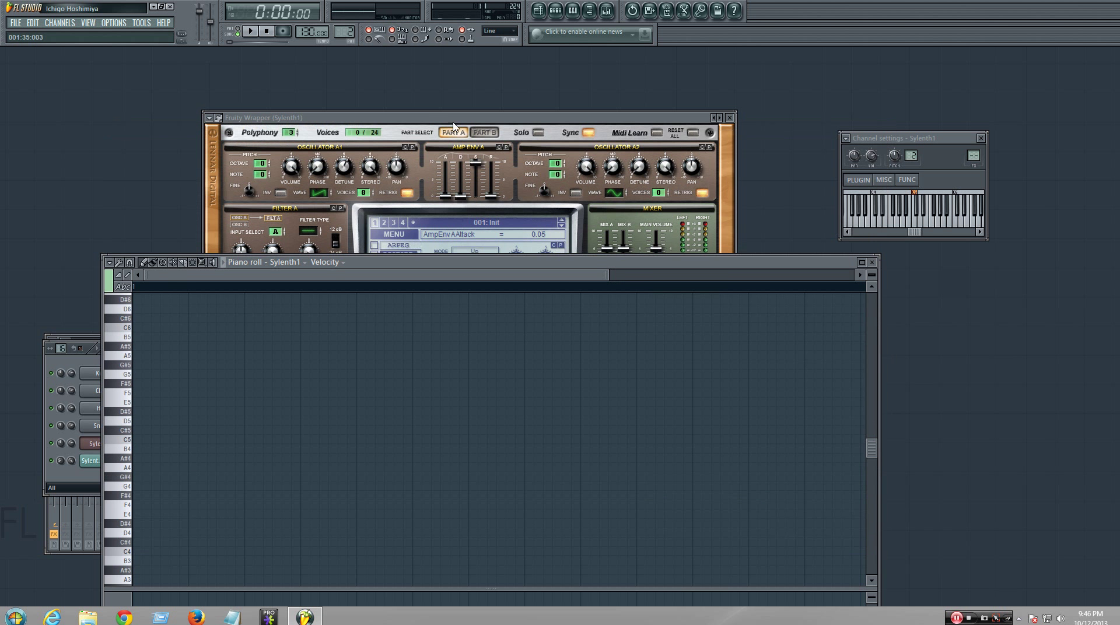
left_click_drag(453, 122, 357, 89)
left_click_drag(685, 256, 787, 262)
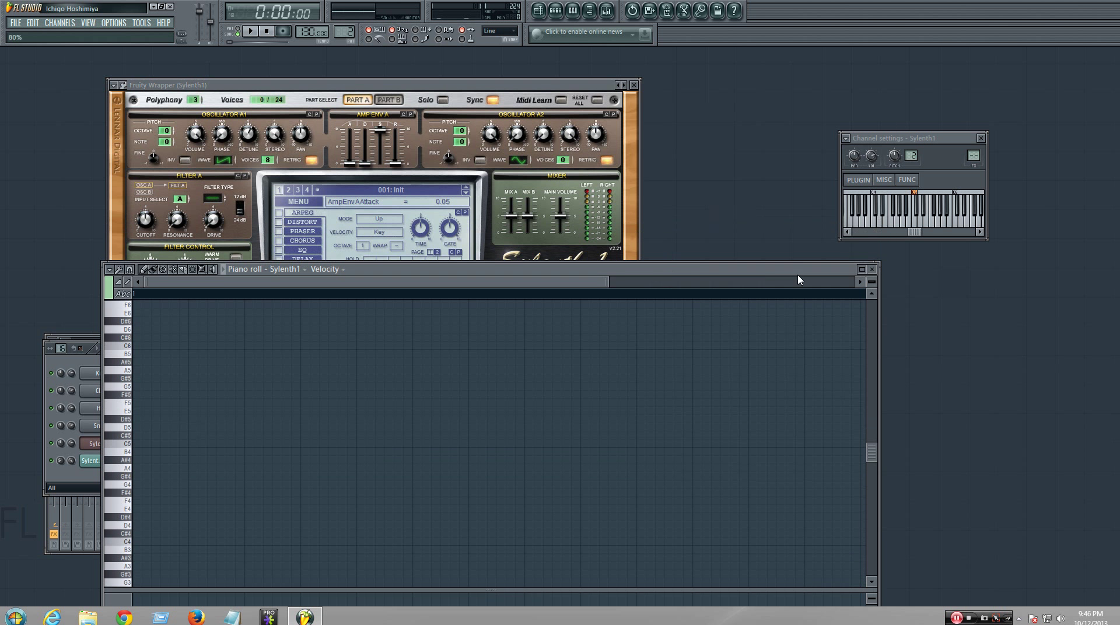
left_click(872, 270)
Move the Sylenth1 window and the step sequencer higher up and bring the mixer to the front.
left_click_drag(460, 112, 428, 95)
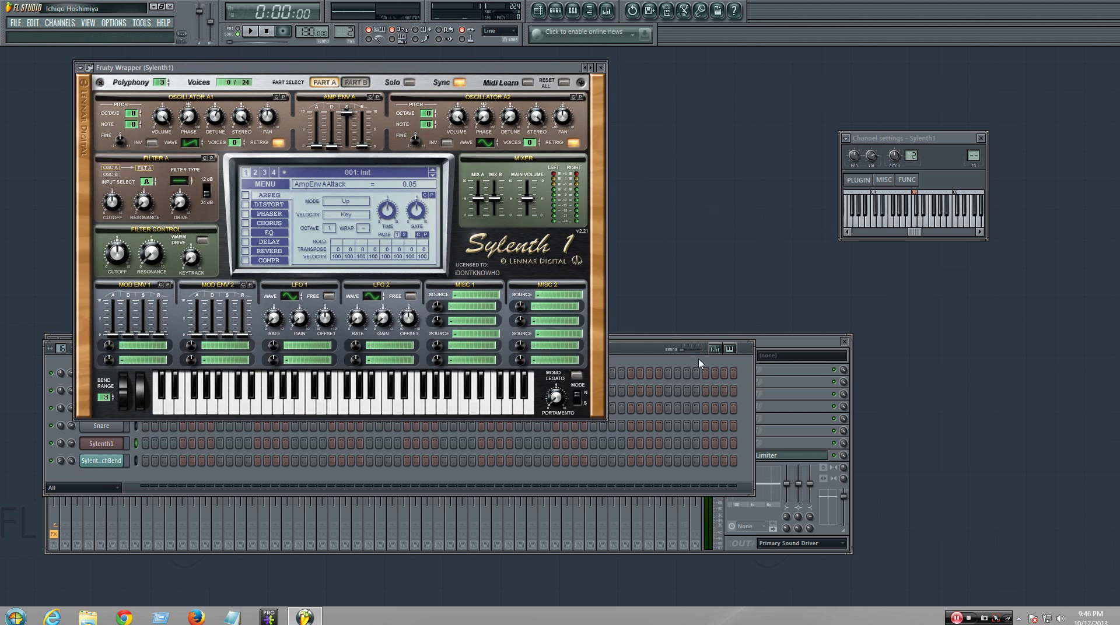
left_click_drag(659, 348, 629, 270)
left_click(768, 350)
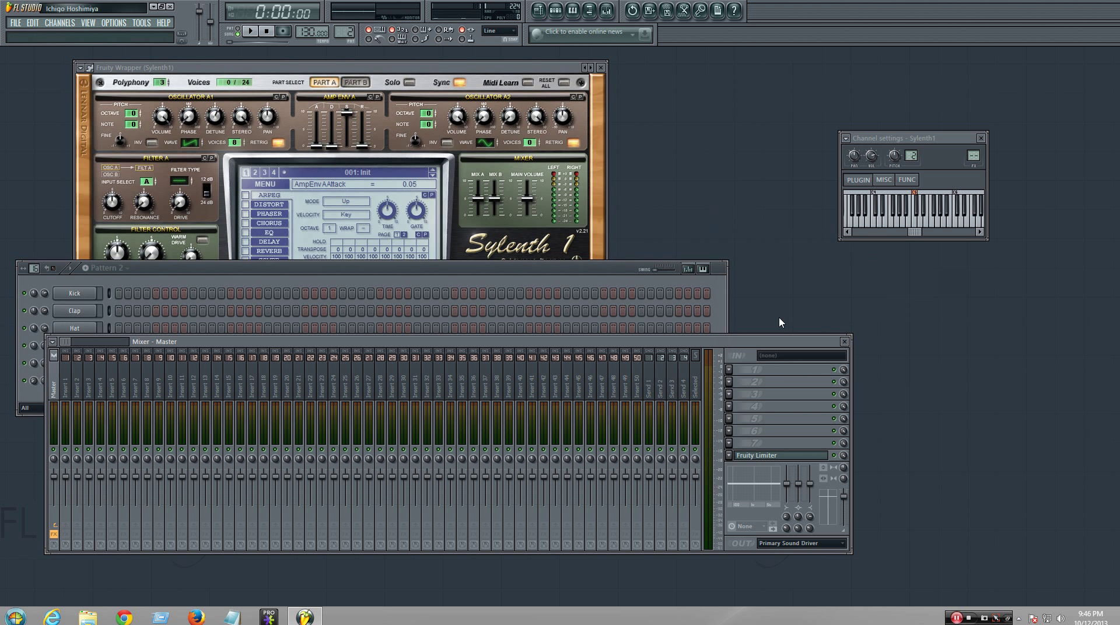